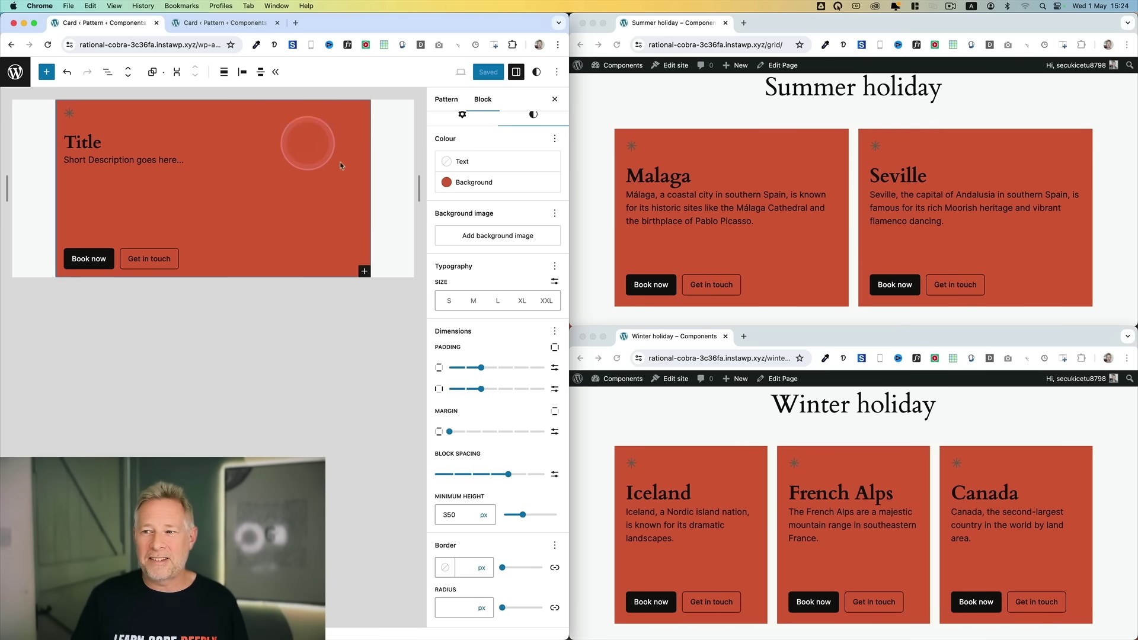
Step: Set the Card pattern background to Accent / Four green and save it
{"action": "left_click", "coordinate": [465, 182]}
{"action": "left_click", "coordinate": [341, 318]}
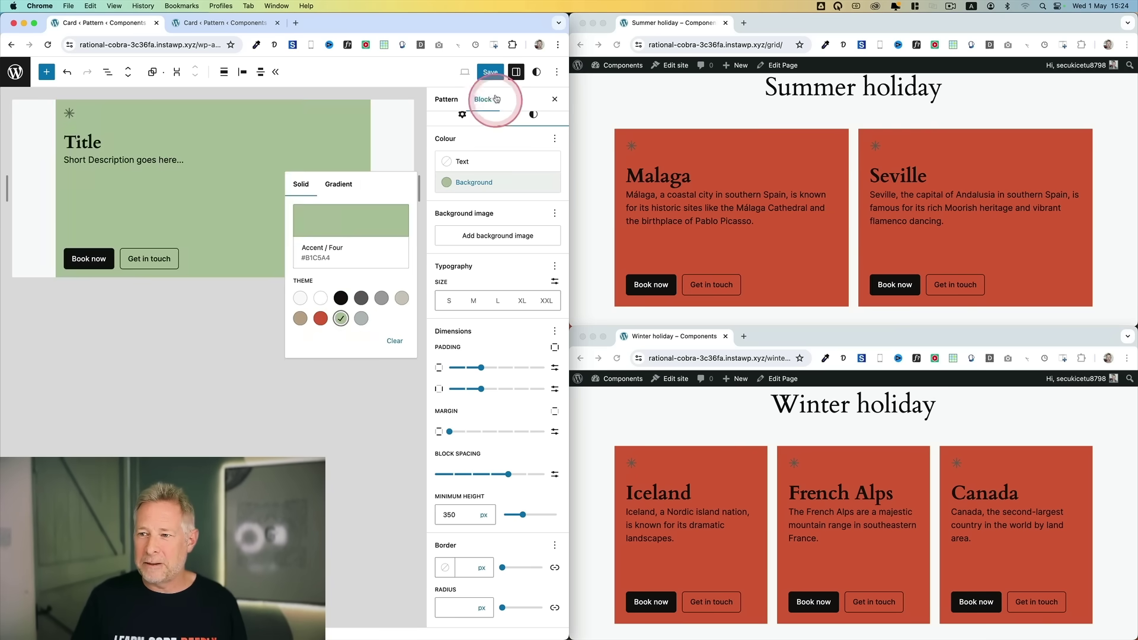
{"action": "left_click", "coordinate": [490, 71]}
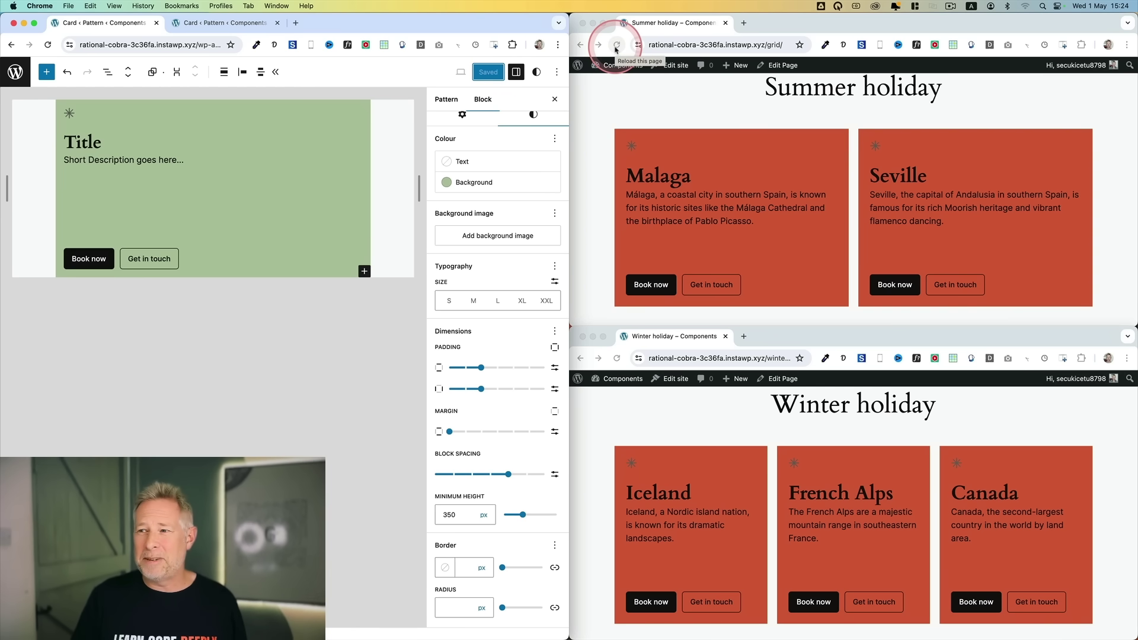
Step: Reload the Summer holiday and Winter holiday pages to show the green cards
{"action": "left_click", "coordinate": [615, 50]}
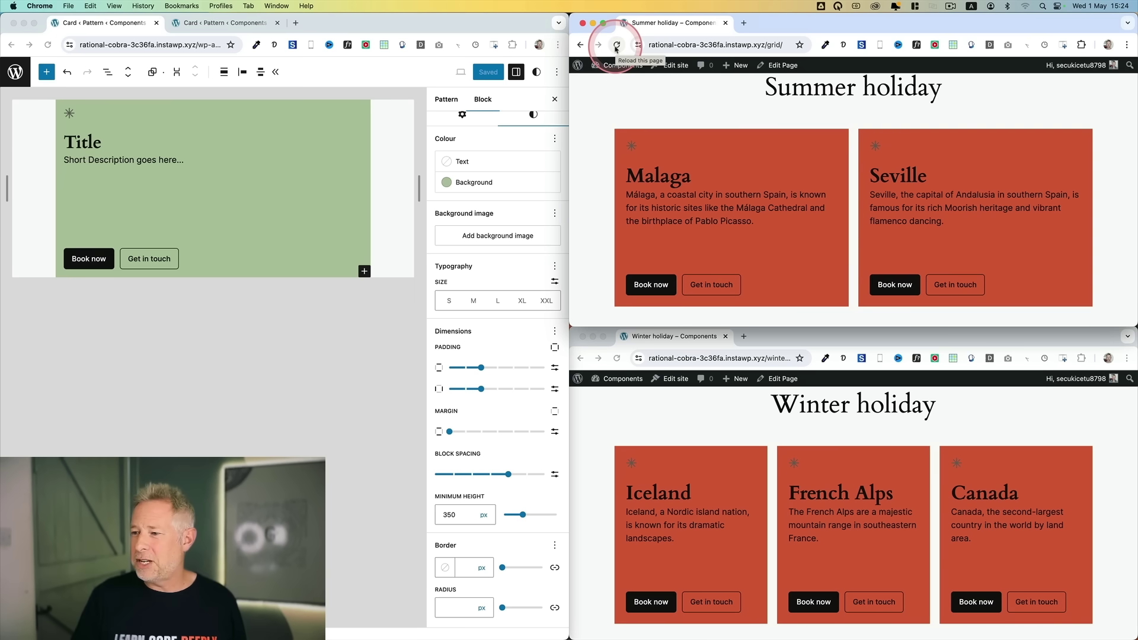
{"action": "left_click", "coordinate": [616, 358]}
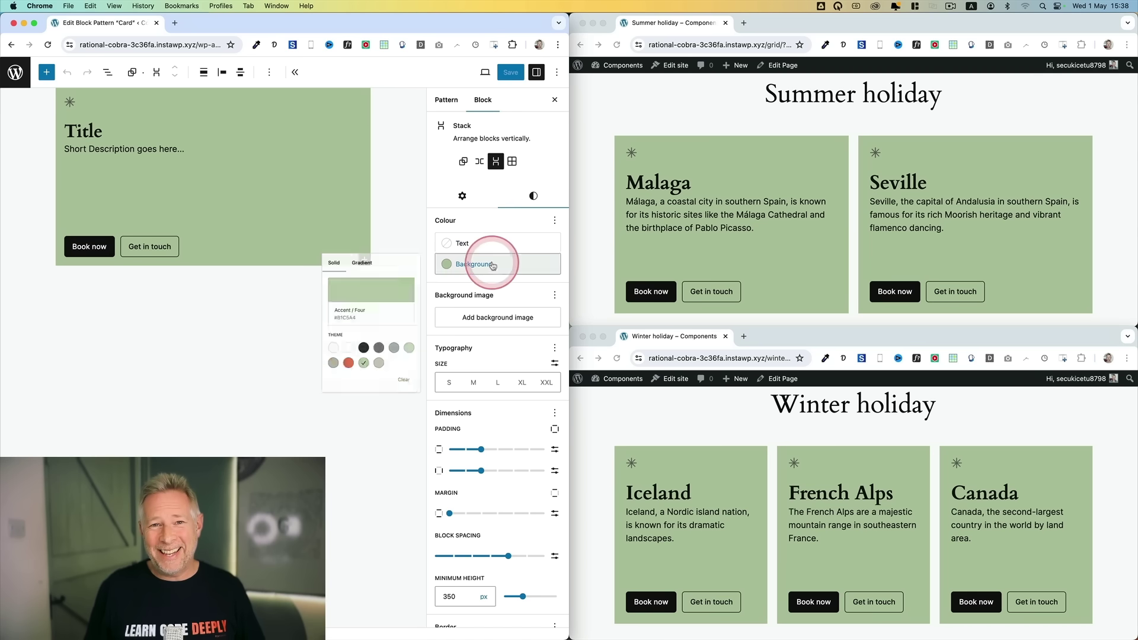
{"action": "left_click", "coordinate": [343, 381]}
Step: Make the card's Title heading and description paragraph text white
{"action": "left_click", "coordinate": [249, 145]}
{"action": "left_click", "coordinate": [449, 270]}
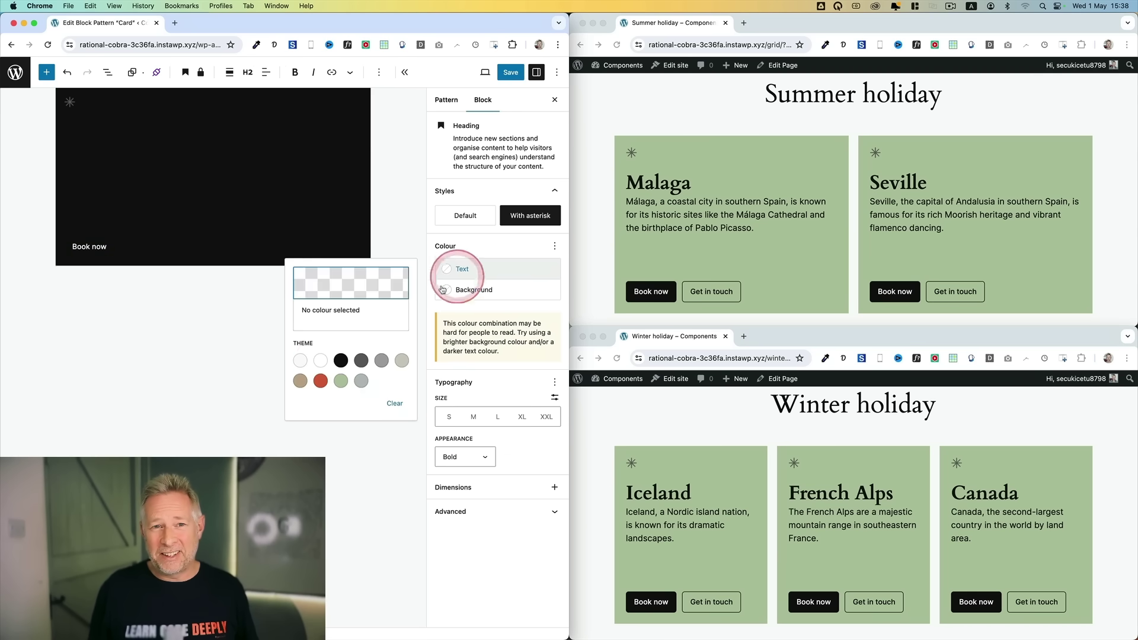
{"action": "left_click", "coordinate": [323, 361]}
{"action": "left_click", "coordinate": [178, 228]}
{"action": "left_click", "coordinate": [532, 174]}
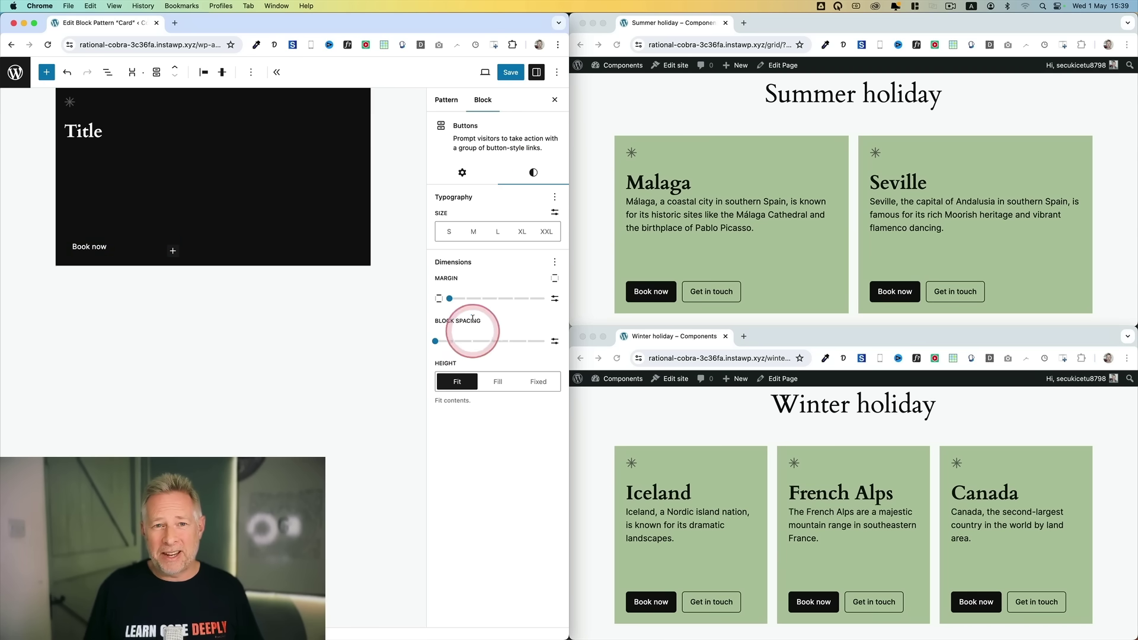
{"action": "left_click", "coordinate": [71, 148]}
{"action": "left_click", "coordinate": [462, 196]}
{"action": "left_click", "coordinate": [327, 288]}
Step: Make the Book now button red and give Get in touch an Outline style with white text
{"action": "left_click", "coordinate": [91, 247]}
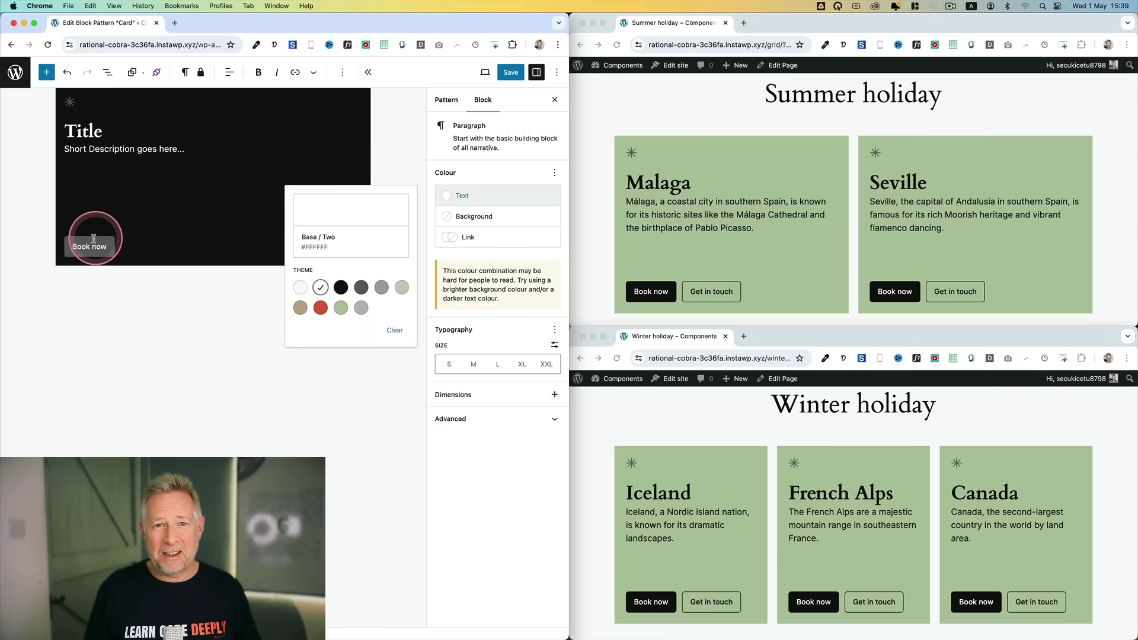
{"action": "left_click", "coordinate": [521, 179]}
{"action": "left_click", "coordinate": [474, 296]}
{"action": "left_click", "coordinate": [318, 433]}
{"action": "left_click", "coordinate": [110, 246]}
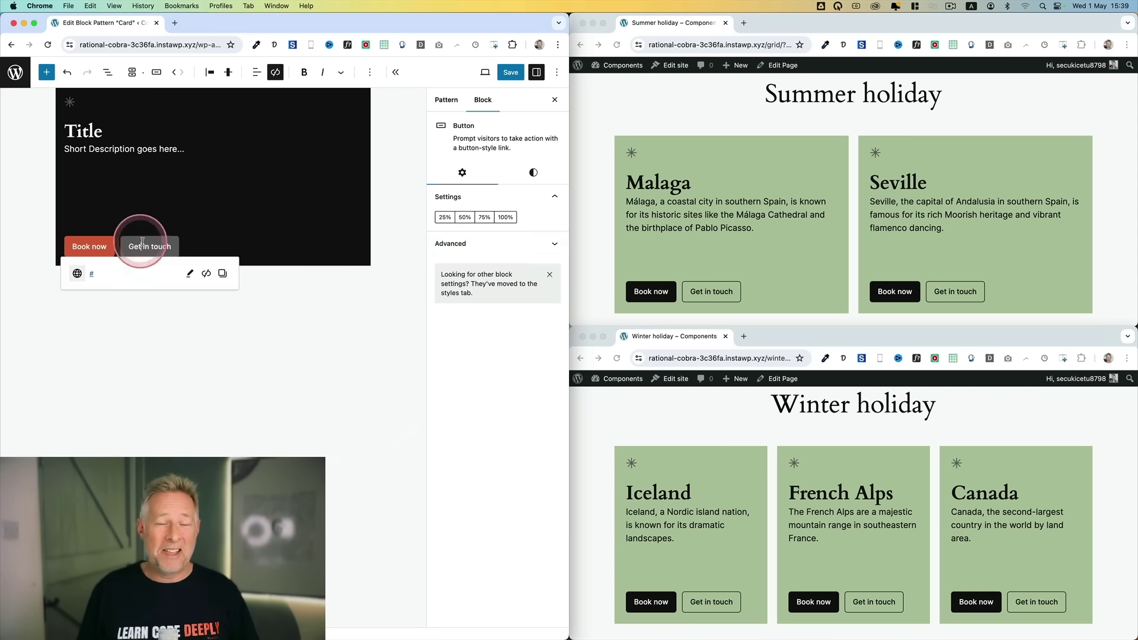
{"action": "left_click", "coordinate": [533, 172]}
{"action": "left_click", "coordinate": [530, 221]}
{"action": "left_click", "coordinate": [462, 274]}
{"action": "left_click", "coordinate": [327, 368]}
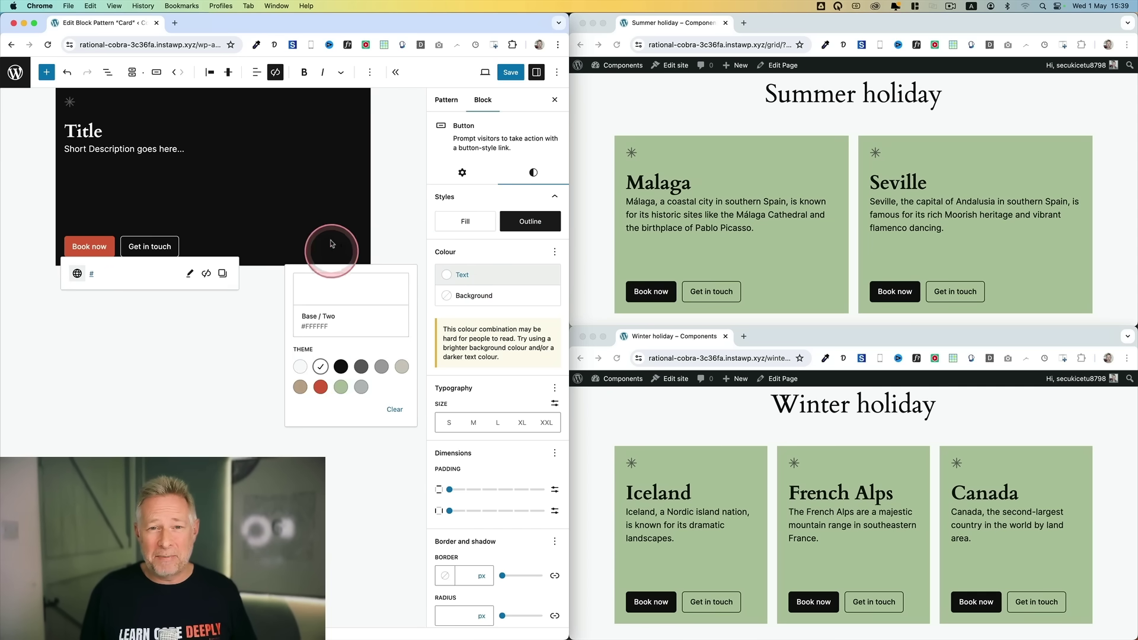
Step: Save the restyled Card pattern and reload the Summer holiday page
{"action": "left_click", "coordinate": [511, 72]}
{"action": "left_click", "coordinate": [603, 93]}
{"action": "left_click", "coordinate": [616, 44]}
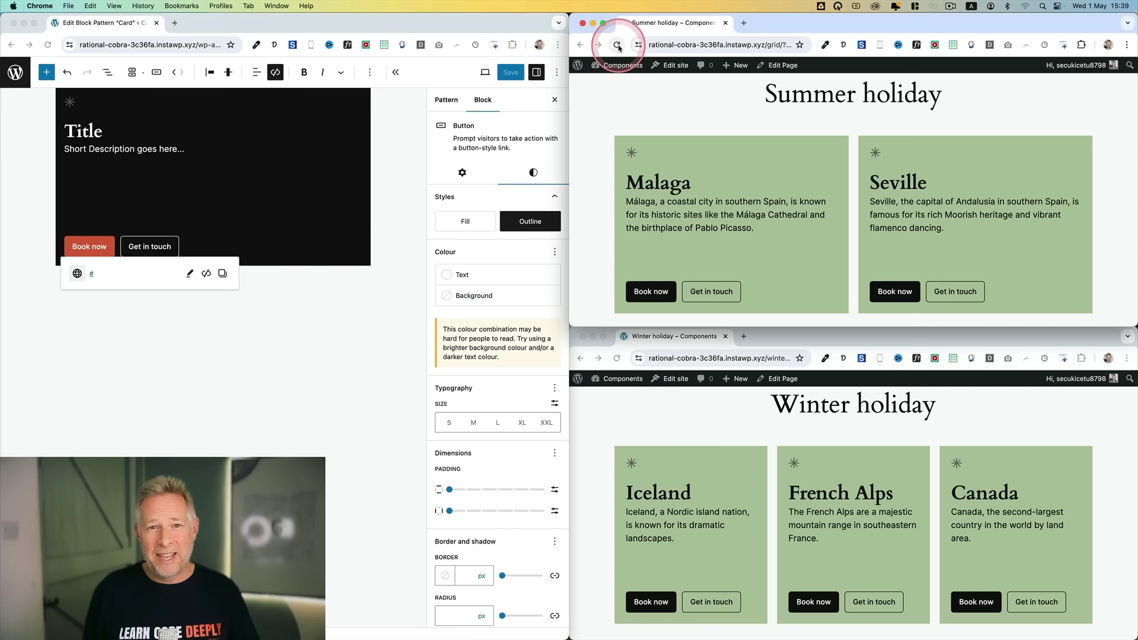
{"action": "left_click", "coordinate": [674, 397]}
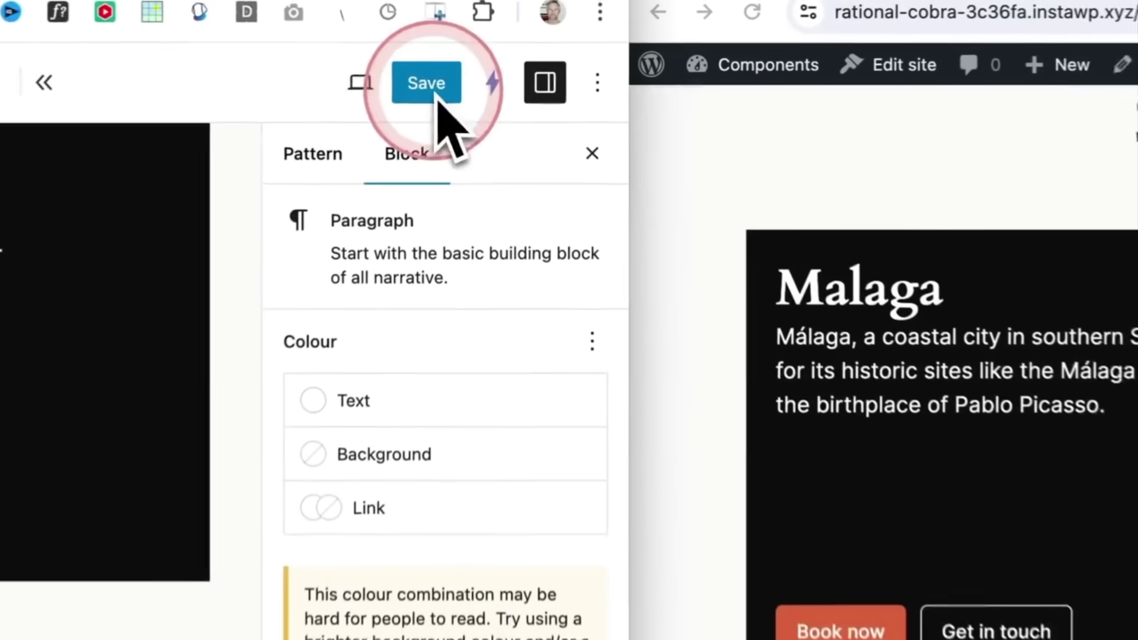
Step: Save the pattern with its 2024 line and reload the Summer and Winter holiday pages
{"action": "left_click", "coordinate": [486, 71]}
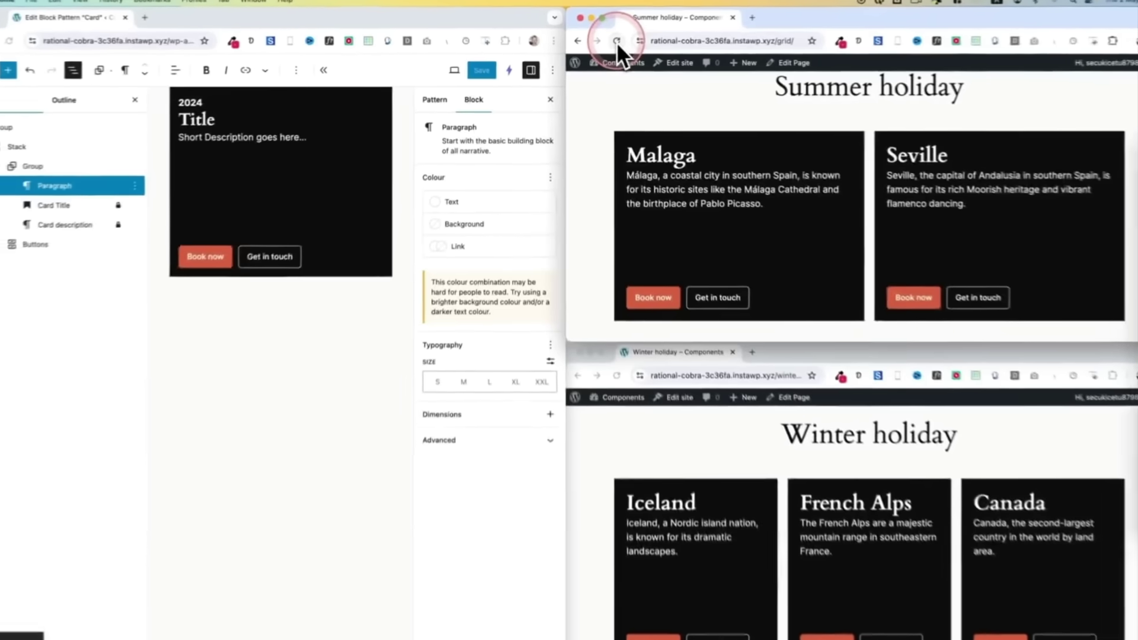
{"action": "left_click", "coordinate": [663, 31]}
{"action": "left_click", "coordinate": [635, 409]}
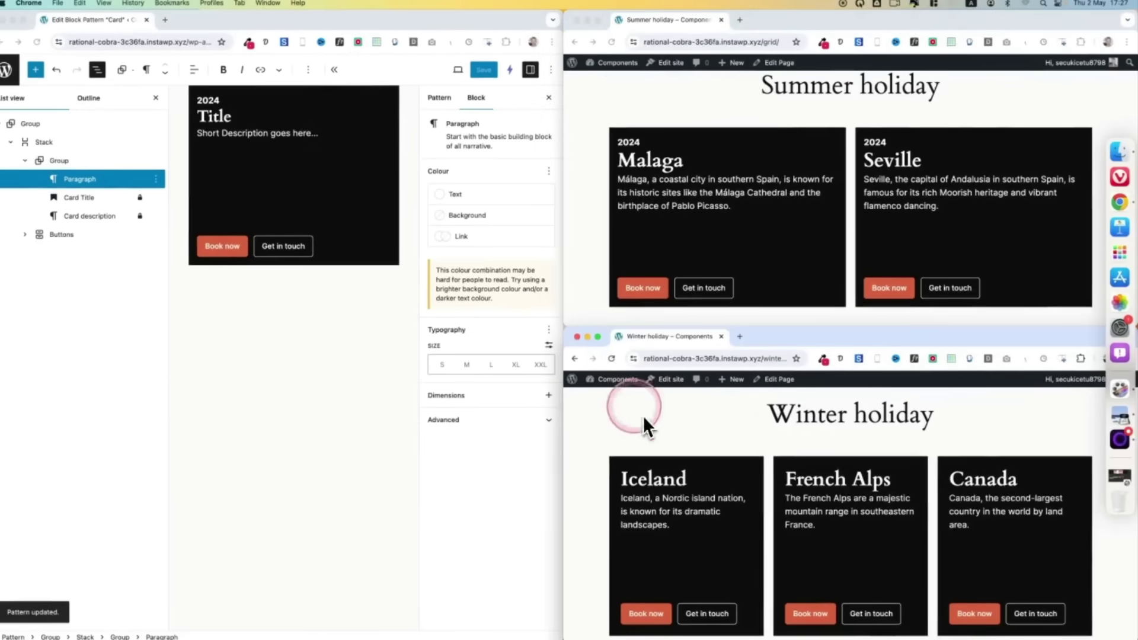
{"action": "left_click", "coordinate": [613, 359]}
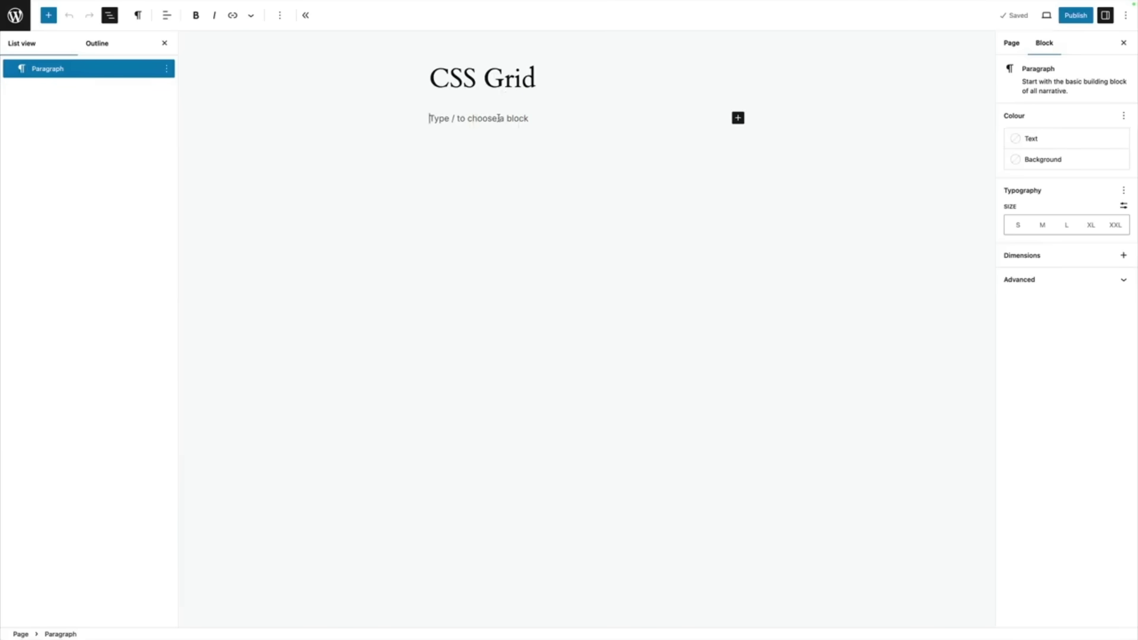
Step: Insert a Grid block via /grid and paste the green cards pattern into its first cell
{"action": "type", "text": "/grid"}
{"action": "key", "text": "Return"}
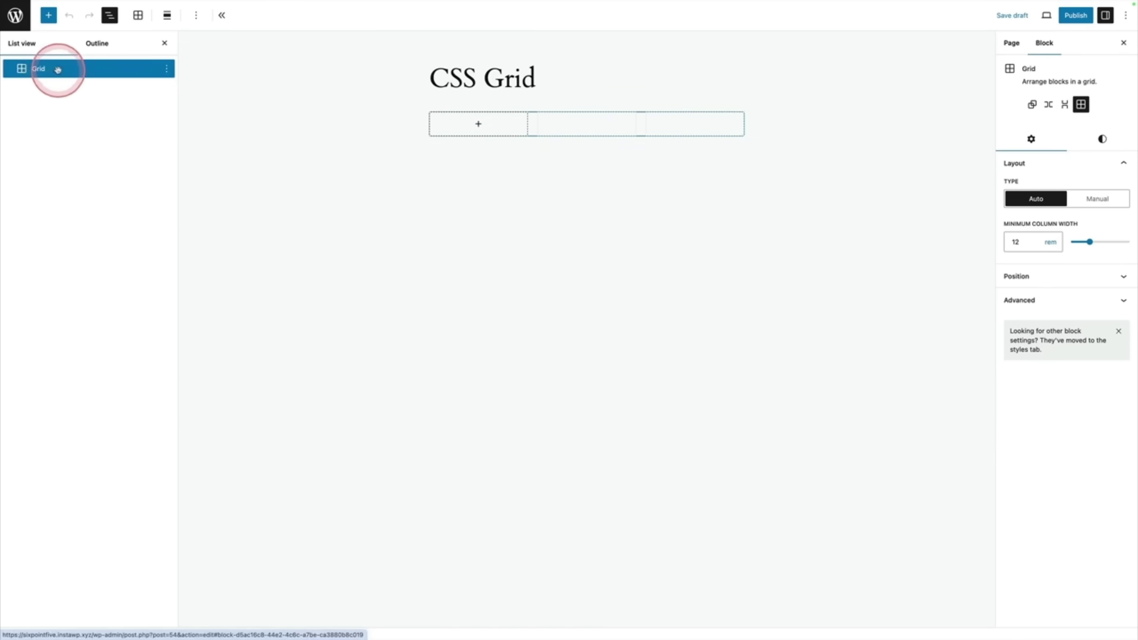
{"action": "left_click", "coordinate": [479, 124]}
{"action": "left_click", "coordinate": [432, 189]}
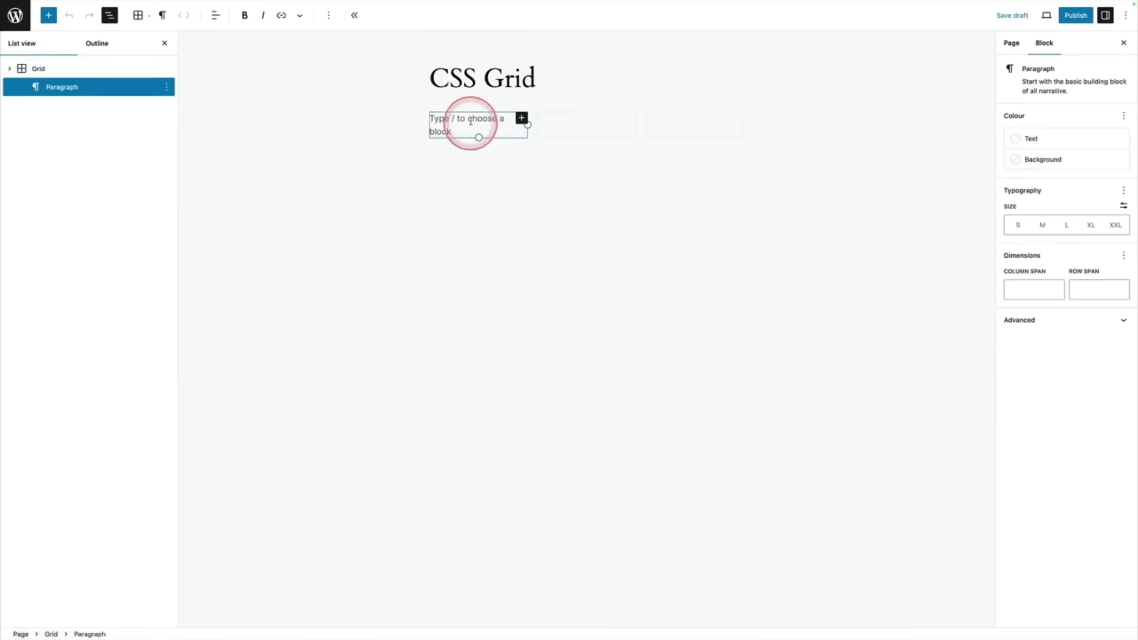
{"action": "key", "text": "ctrl+v"}
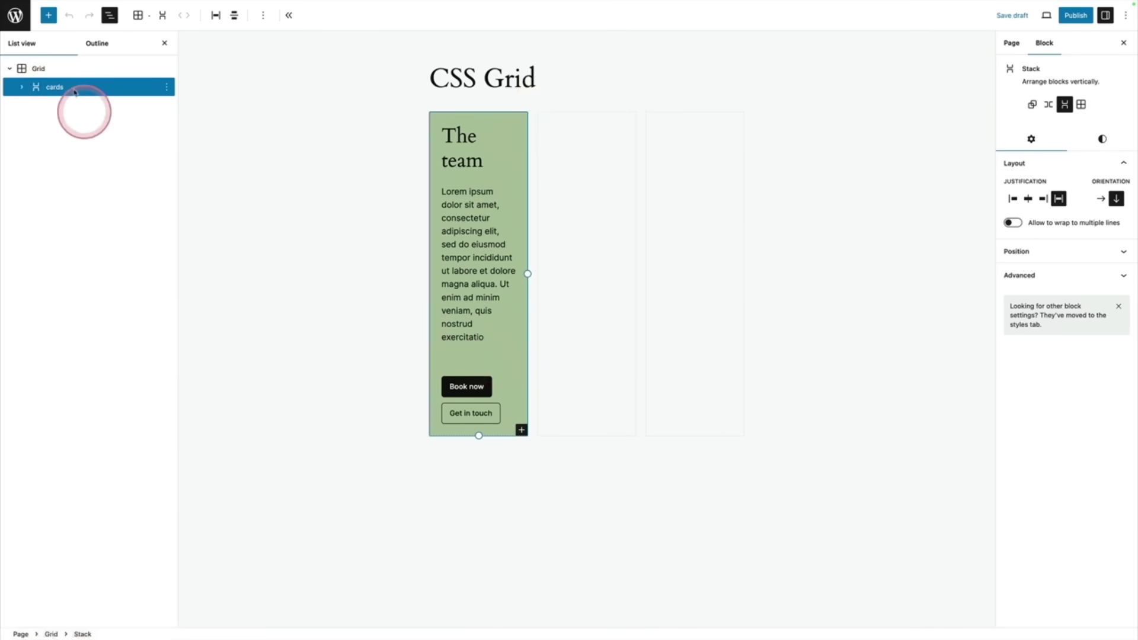
{"action": "left_click", "coordinate": [70, 69]}
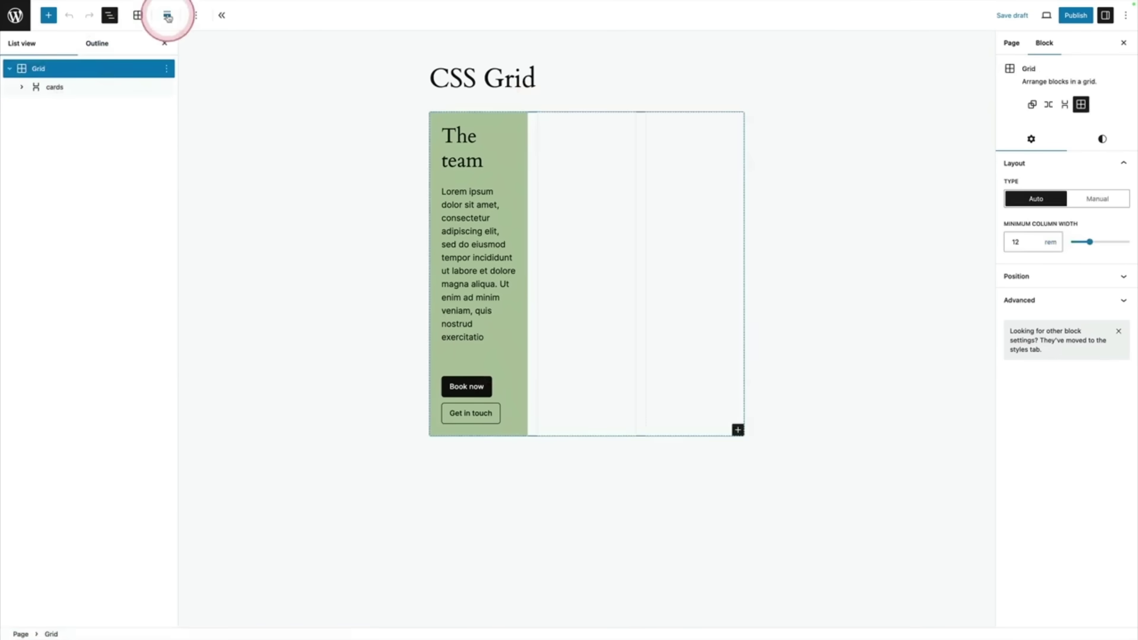
Step: Set the grid to Wide width and duplicate The team card into three
{"action": "left_click", "coordinate": [168, 17]}
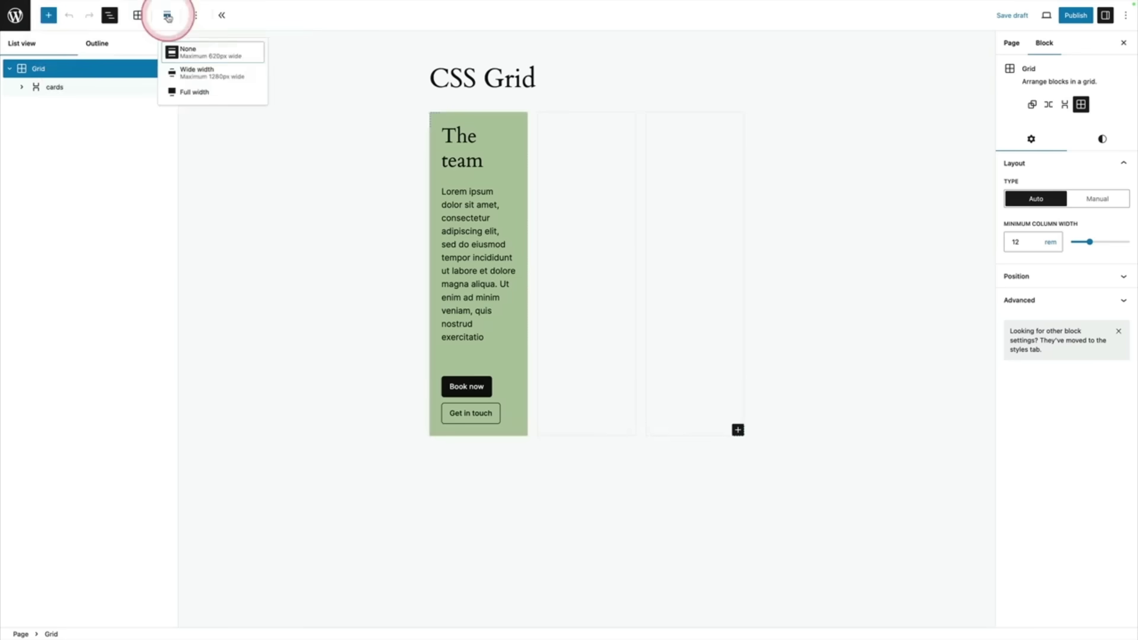
{"action": "left_click", "coordinate": [186, 70]}
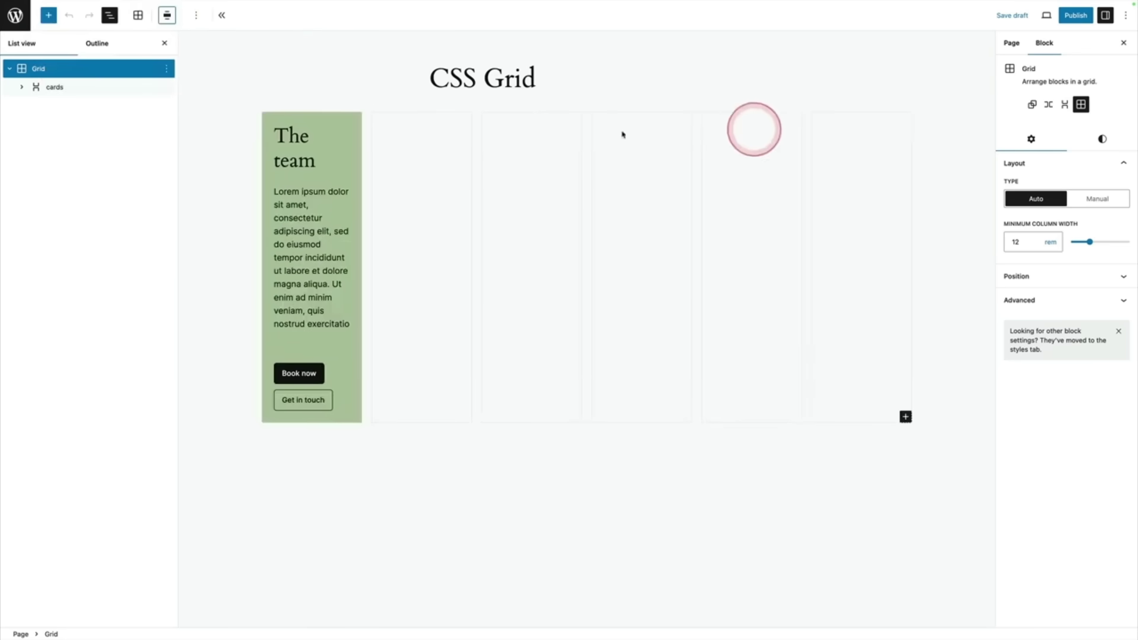
{"action": "left_click", "coordinate": [53, 88]}
{"action": "left_click", "coordinate": [166, 87]}
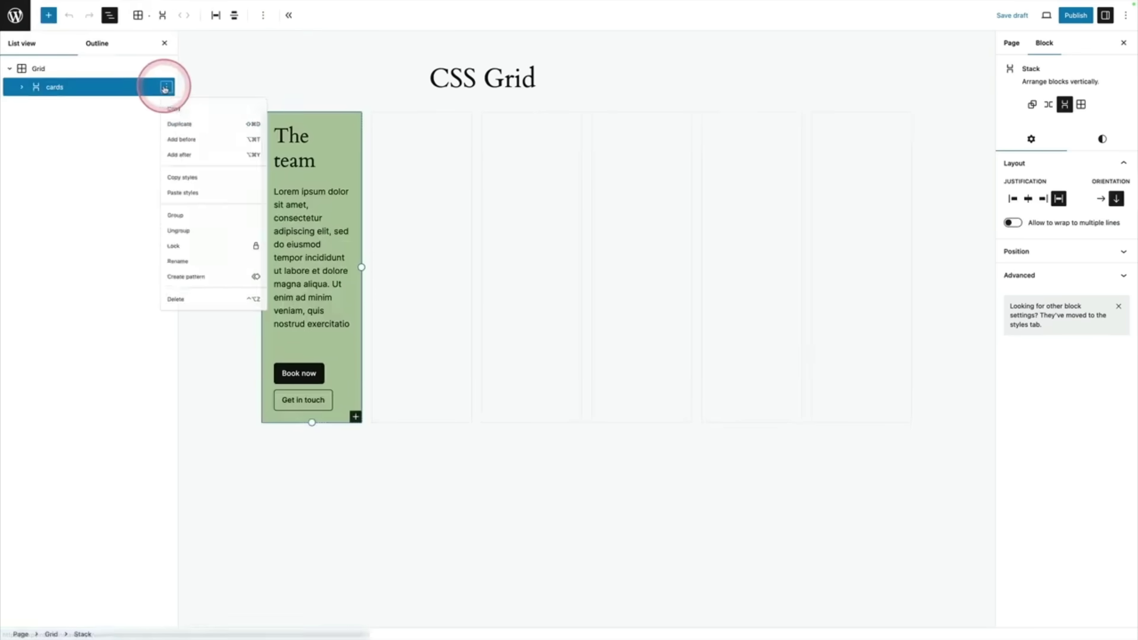
{"action": "left_click", "coordinate": [183, 133]}
{"action": "left_click", "coordinate": [166, 89]}
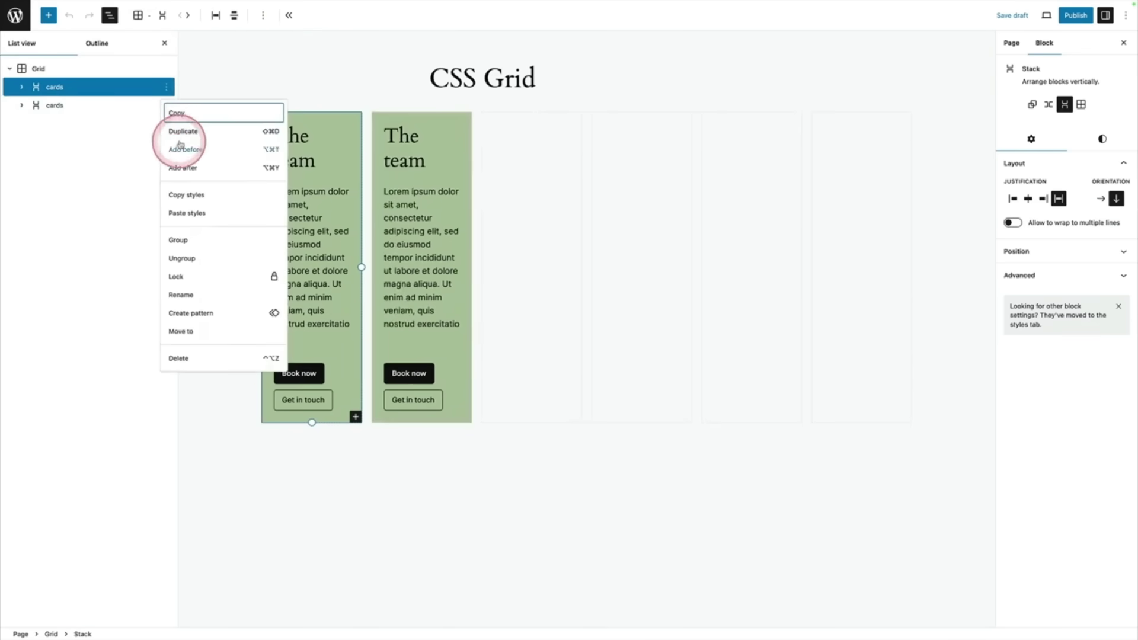
{"action": "left_click", "coordinate": [183, 132]}
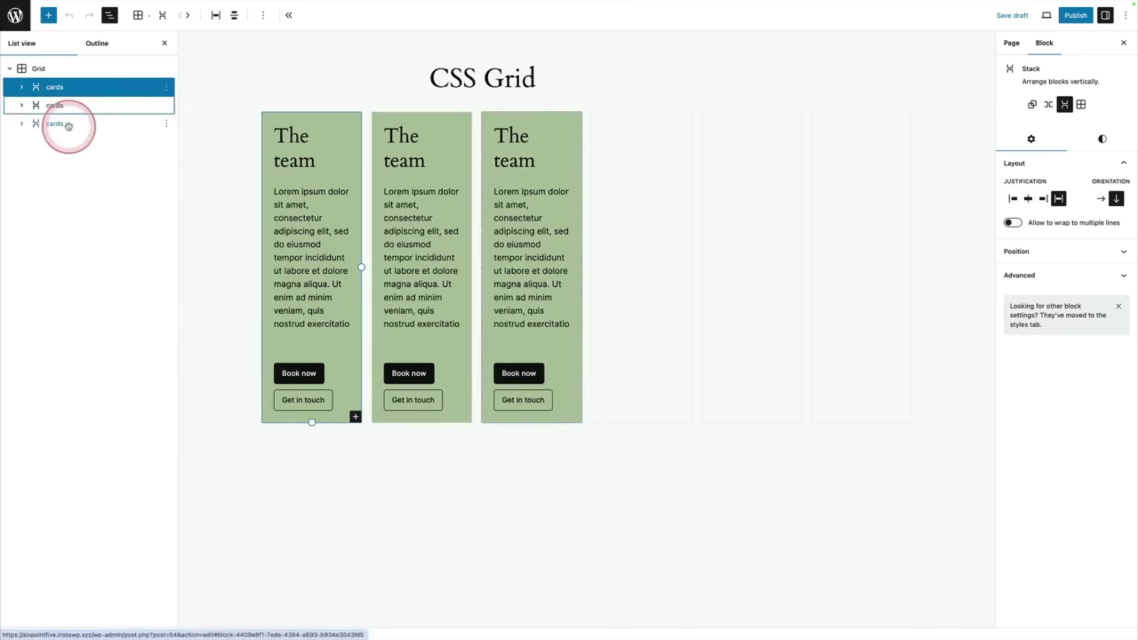
Step: Duplicate the three cards into six and switch the grid to Manual columns
{"action": "left_click", "coordinate": [69, 123], "text": "shift"}
{"action": "left_click", "coordinate": [166, 87]}
{"action": "left_click", "coordinate": [183, 132]}
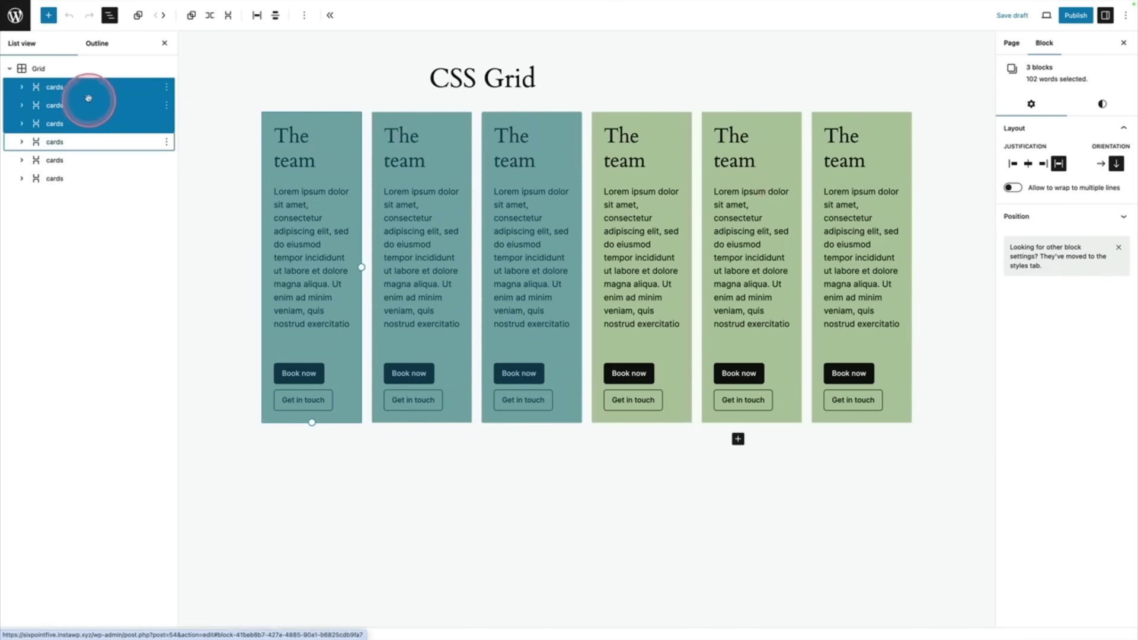
{"action": "left_click", "coordinate": [76, 70]}
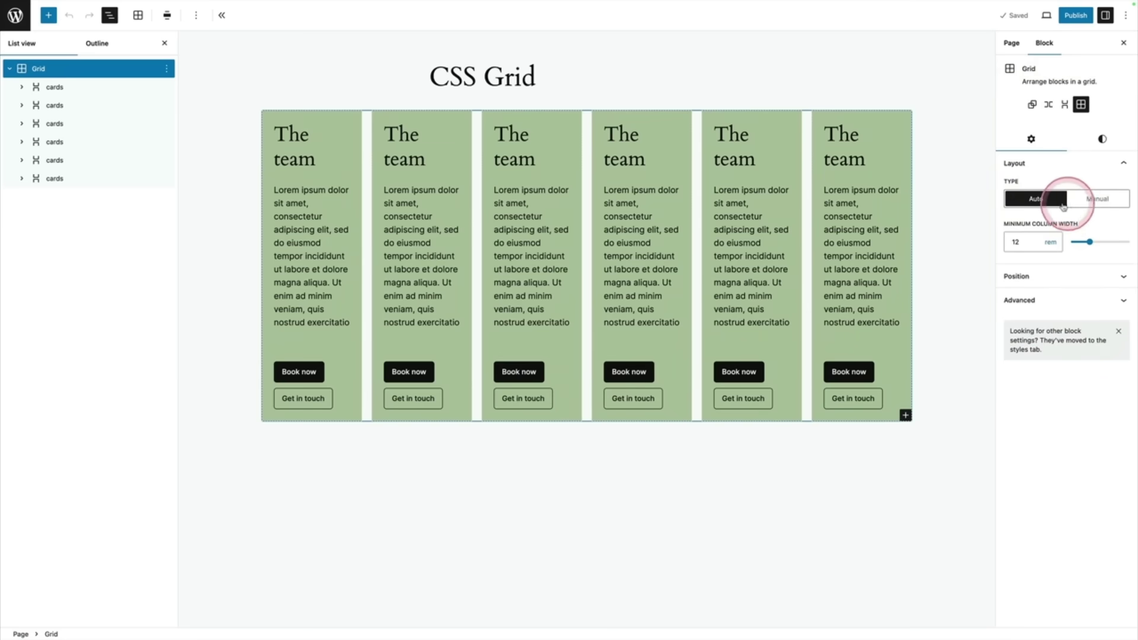
{"action": "left_click", "coordinate": [1094, 201]}
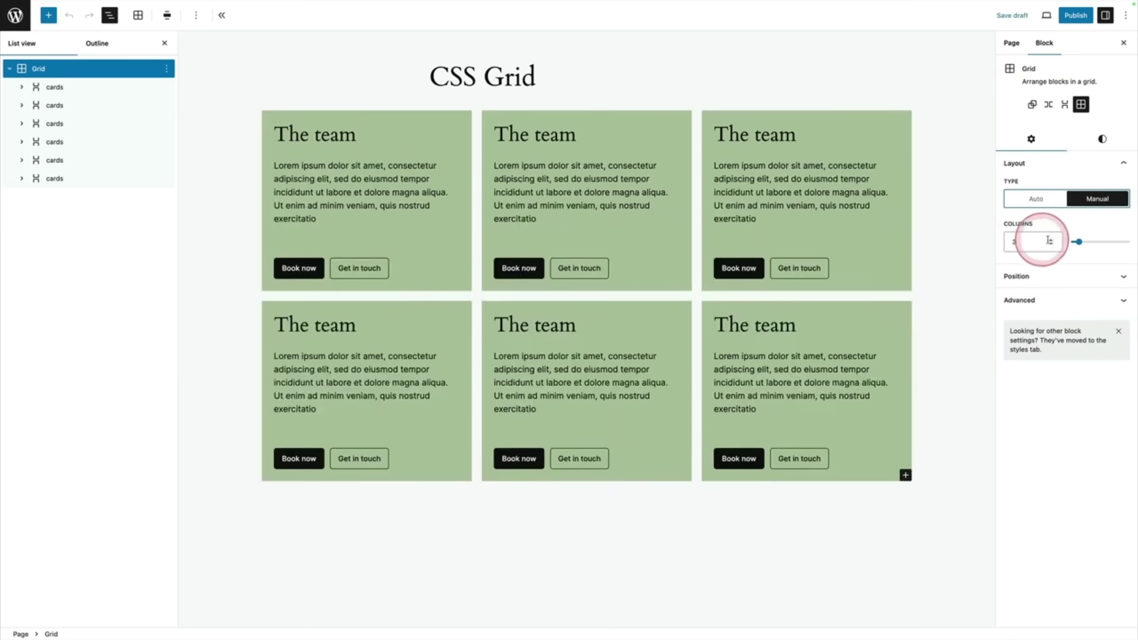
Step: Set the grid to Auto with a 300 px minimum column width, after trying 500 and 527
{"action": "left_click", "coordinate": [1039, 202]}
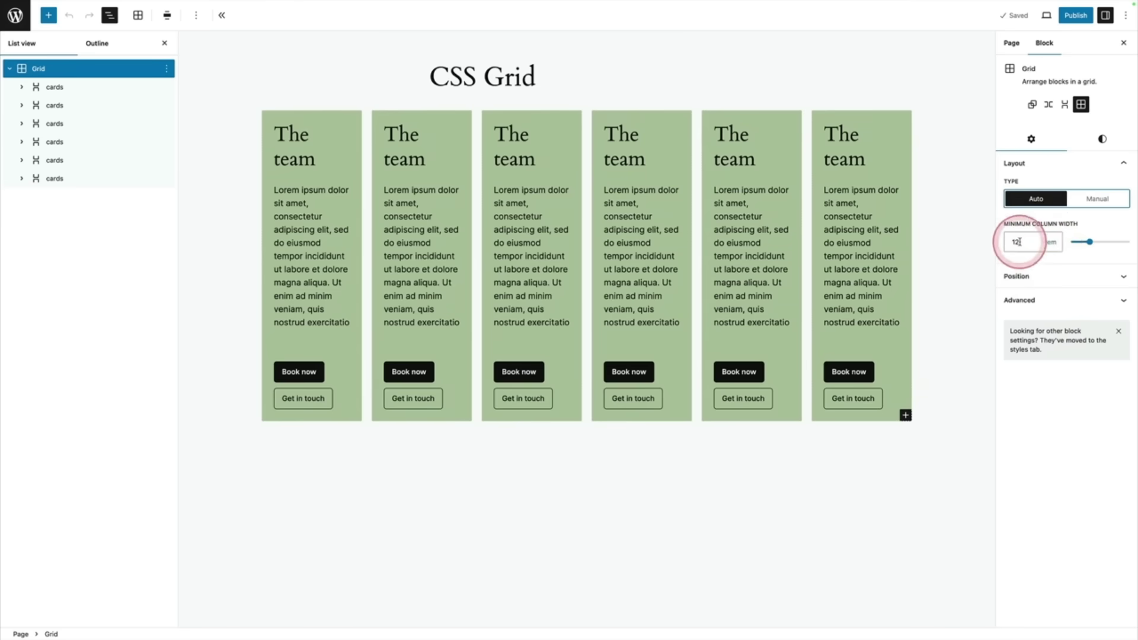
{"action": "left_click", "coordinate": [1044, 246]}
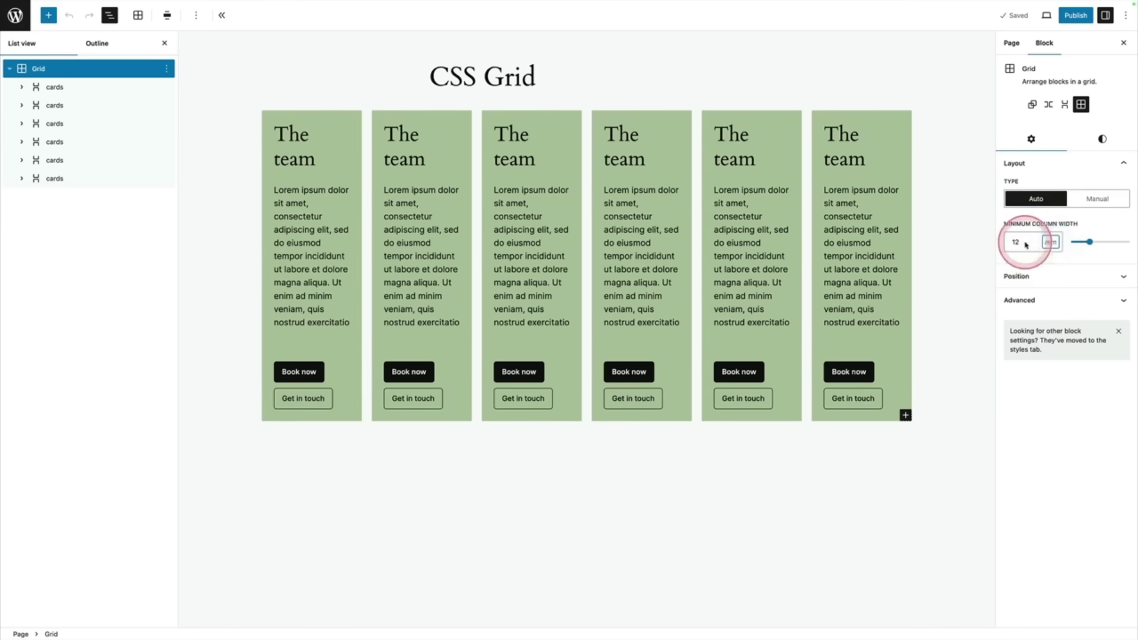
{"action": "type", "text": "300"}
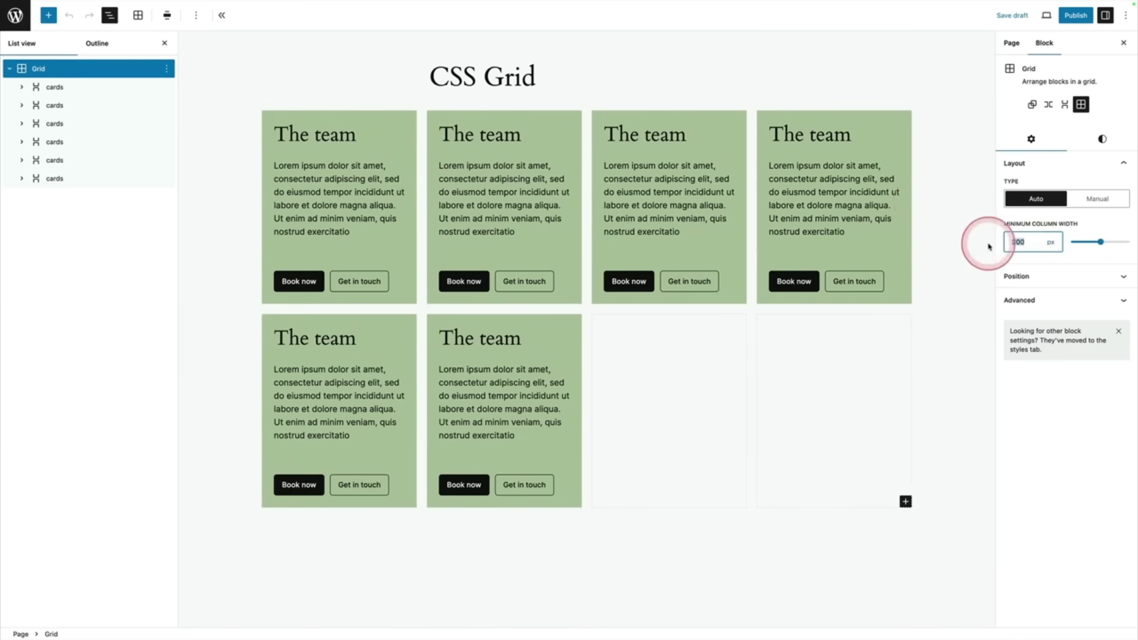
{"action": "type", "text": "500"}
{"action": "key", "text": "BackSpace"}
{"action": "key", "text": "BackSpace"}
{"action": "type", "text": "27"}
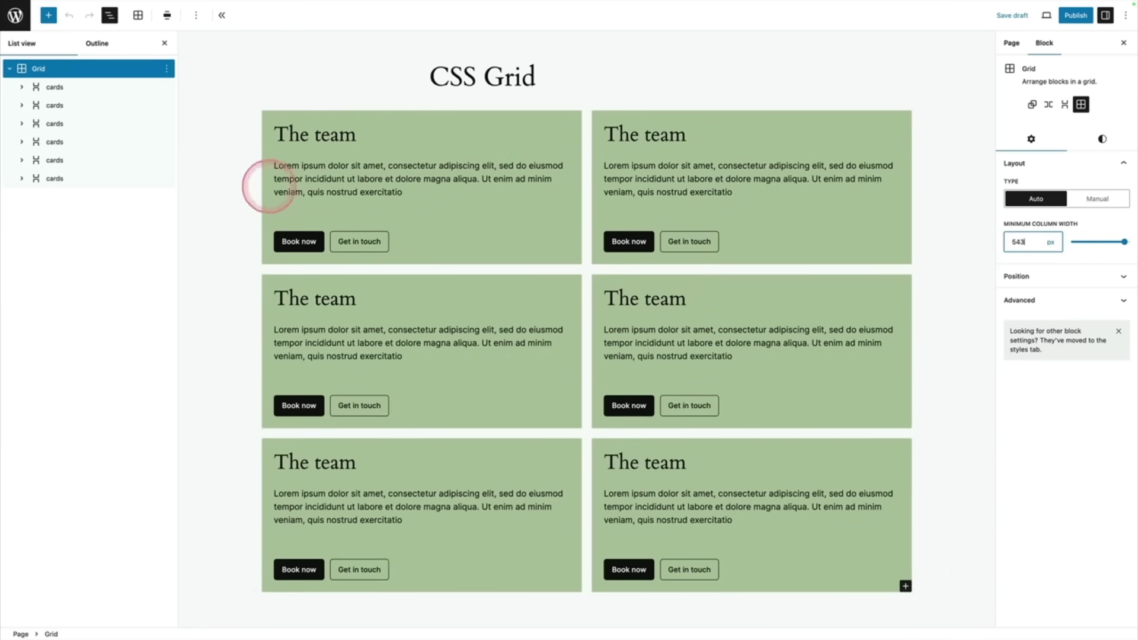
{"action": "left_click_drag", "start_coordinate": [1030, 235], "coordinate": [1031, 241]}
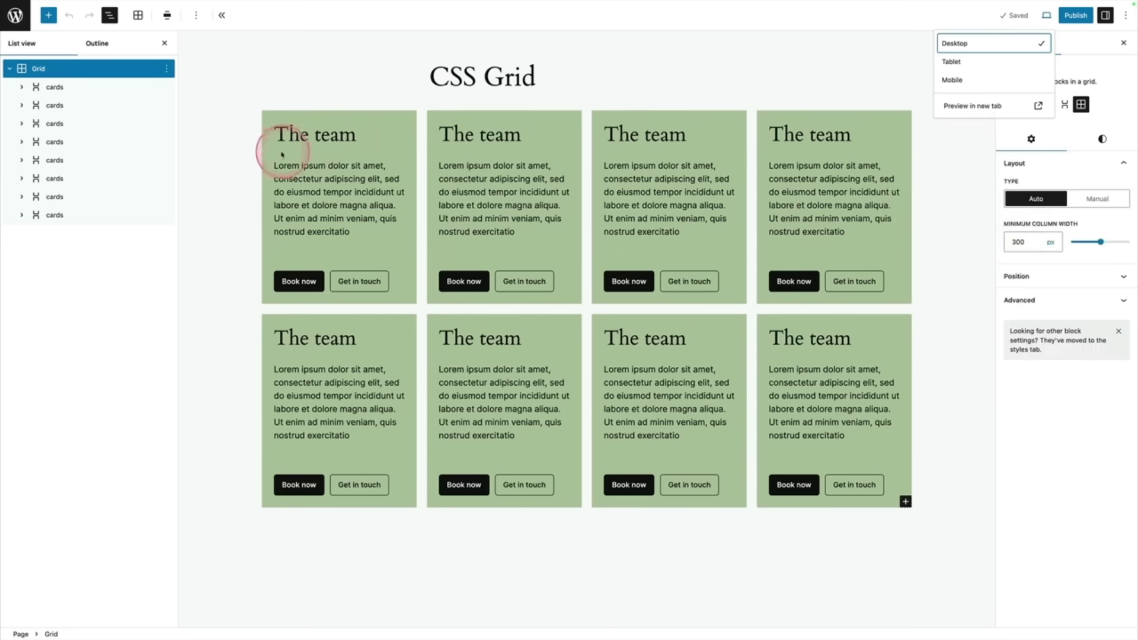
{"action": "left_click", "coordinate": [957, 61]}
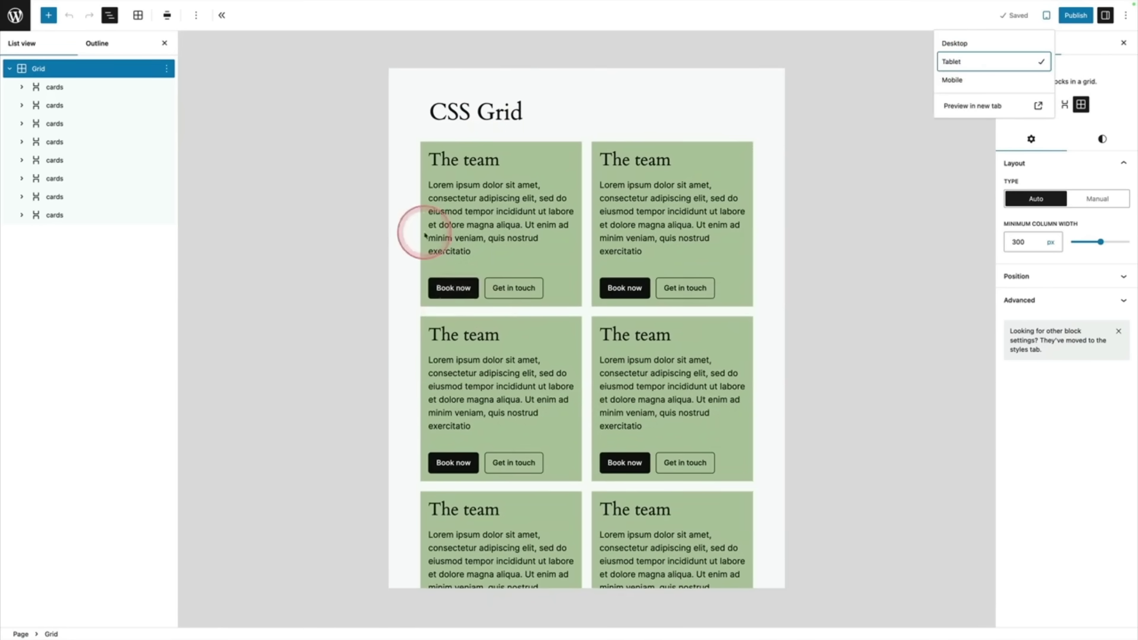
{"action": "left_click", "coordinate": [952, 80]}
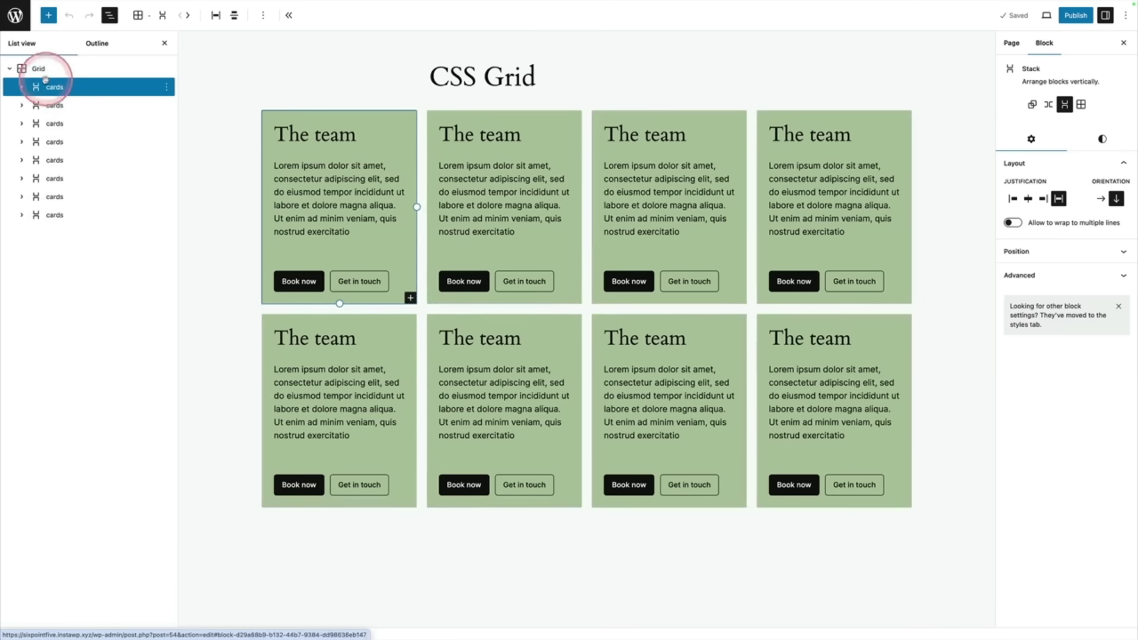
Step: Set the first card's column span to 2, then 3
{"action": "left_click", "coordinate": [1104, 141]}
{"action": "scroll", "coordinate": [1092, 360], "scroll_direction": "down", "scroll_amount": 2}
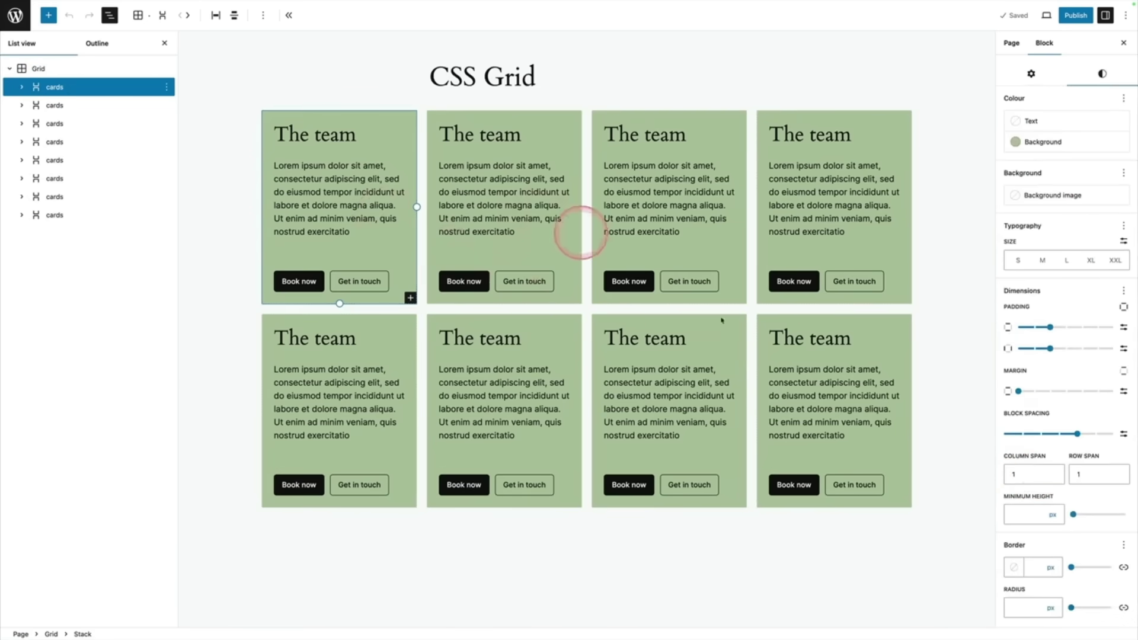
{"action": "double_click", "coordinate": [1030, 474]}
{"action": "type", "text": "2"}
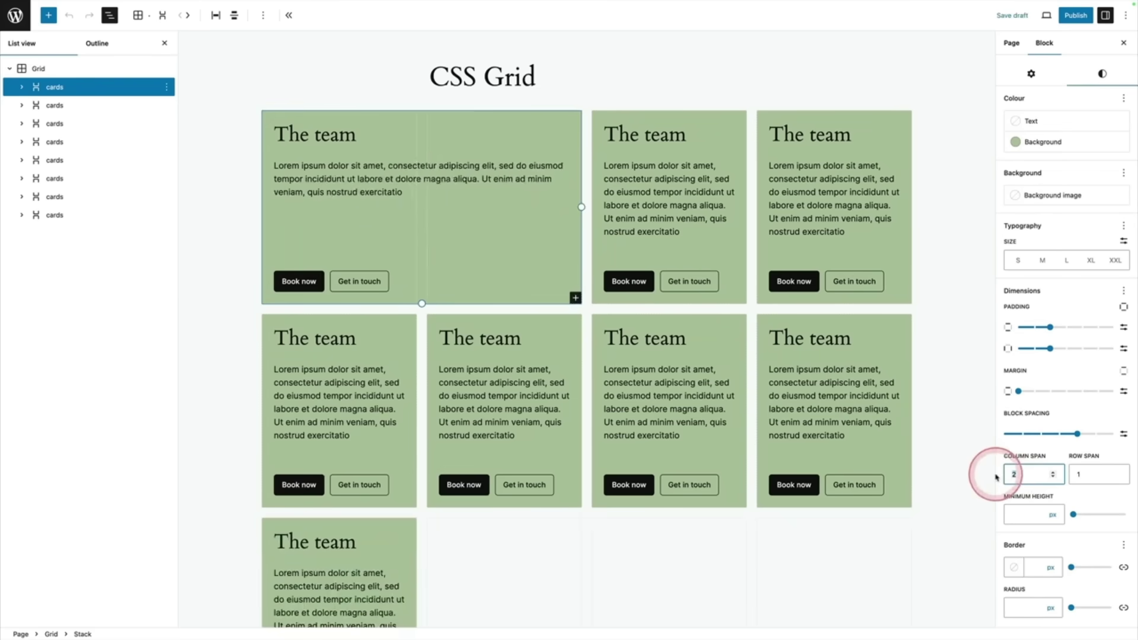
{"action": "key", "text": "Up"}
Step: Give the top-right card a row span of 2, then stretch the first card across two columns
{"action": "left_click", "coordinate": [907, 285]}
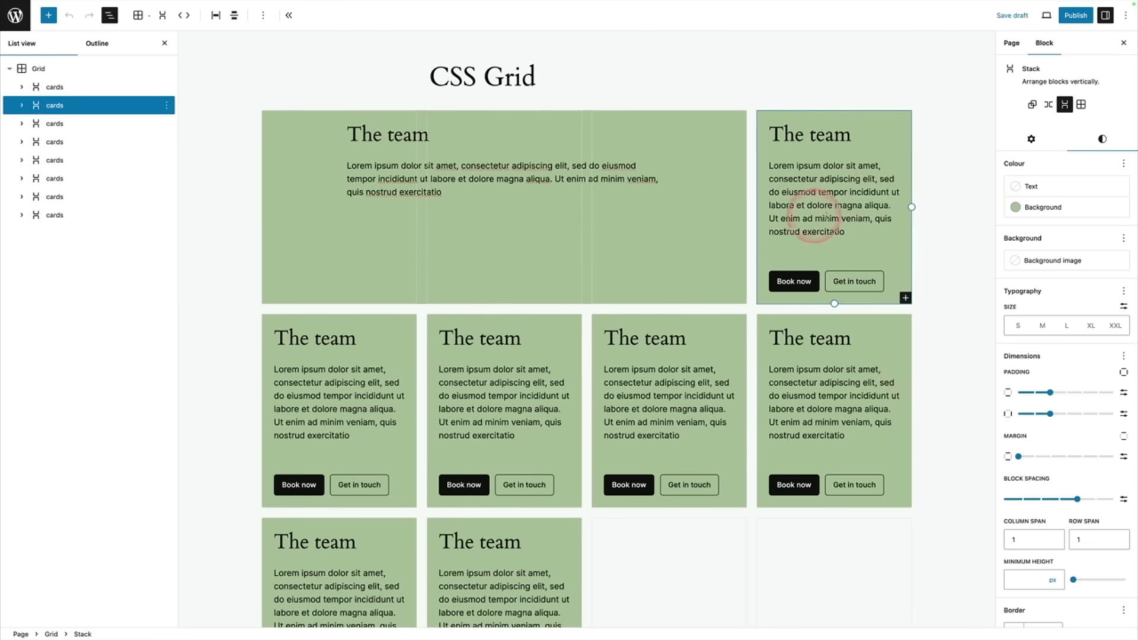
{"action": "left_click", "coordinate": [1075, 539]}
{"action": "key", "text": "Up"}
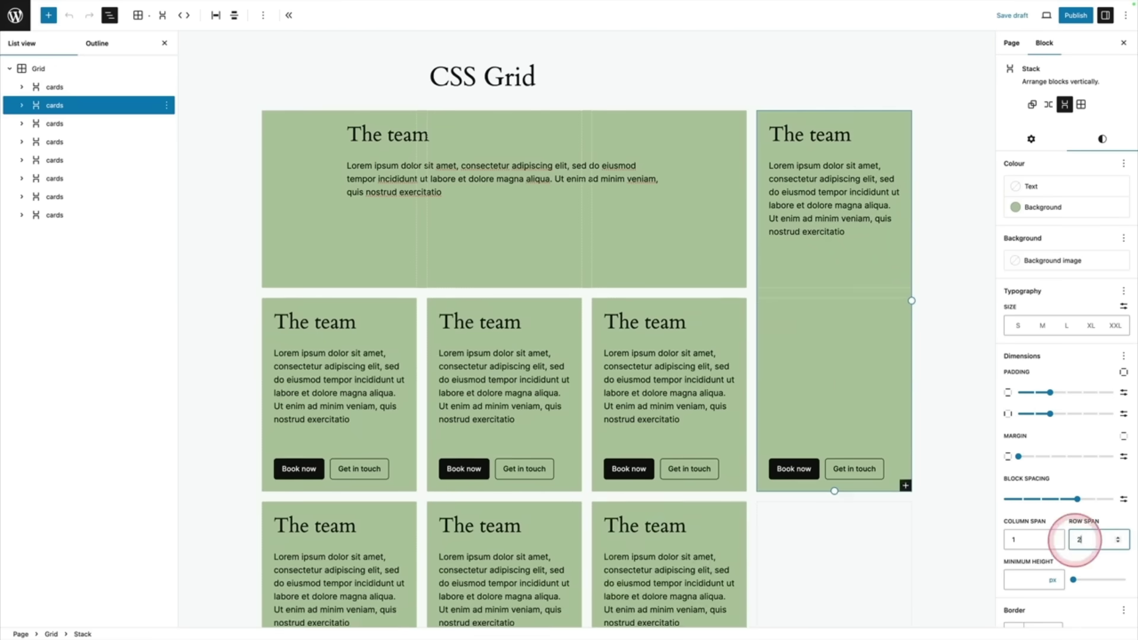
{"action": "left_click", "coordinate": [384, 221]}
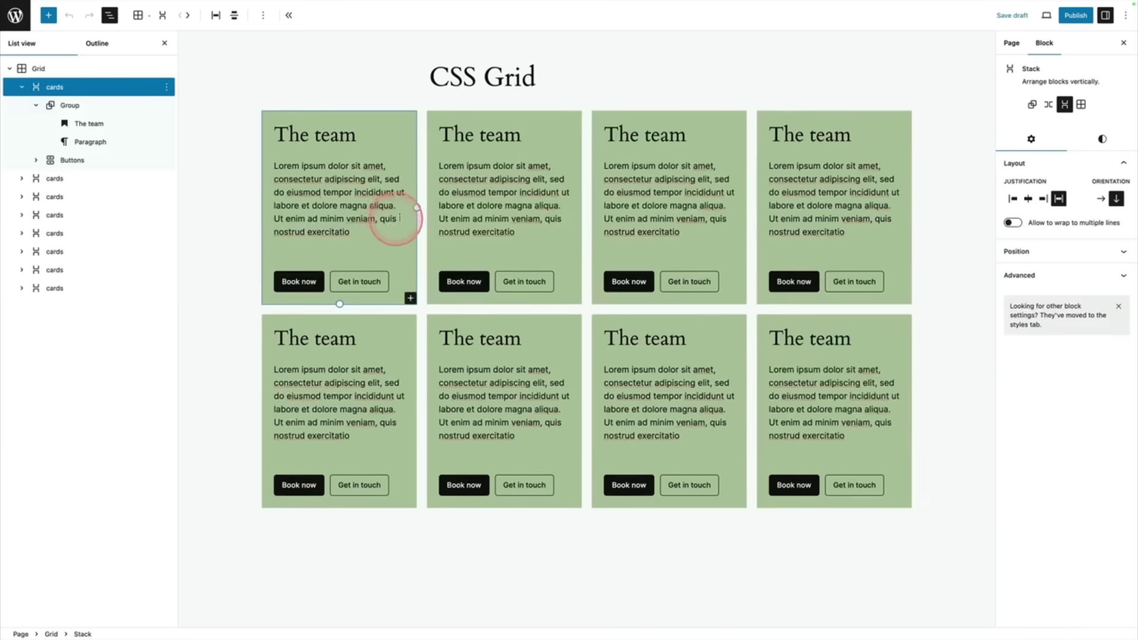
{"action": "left_click_drag", "start_coordinate": [416, 206], "coordinate": [581, 210]}
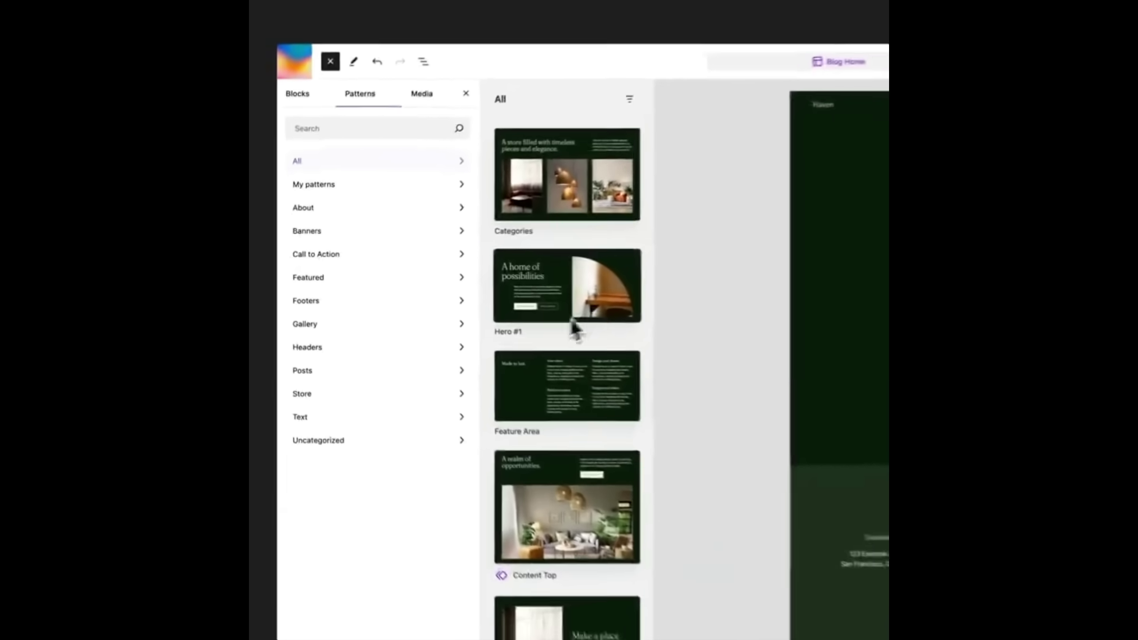
Step: Stack the Hero #1, Categories and Feature Area patterns as page sections
{"action": "left_click", "coordinate": [572, 319]}
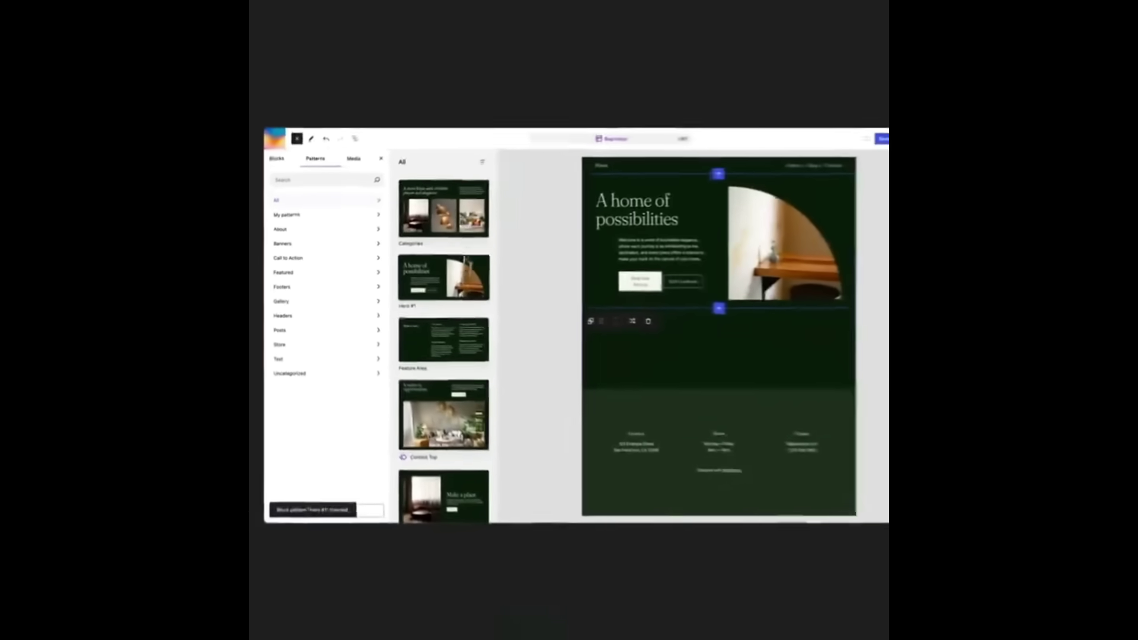
{"action": "left_click", "coordinate": [443, 208]}
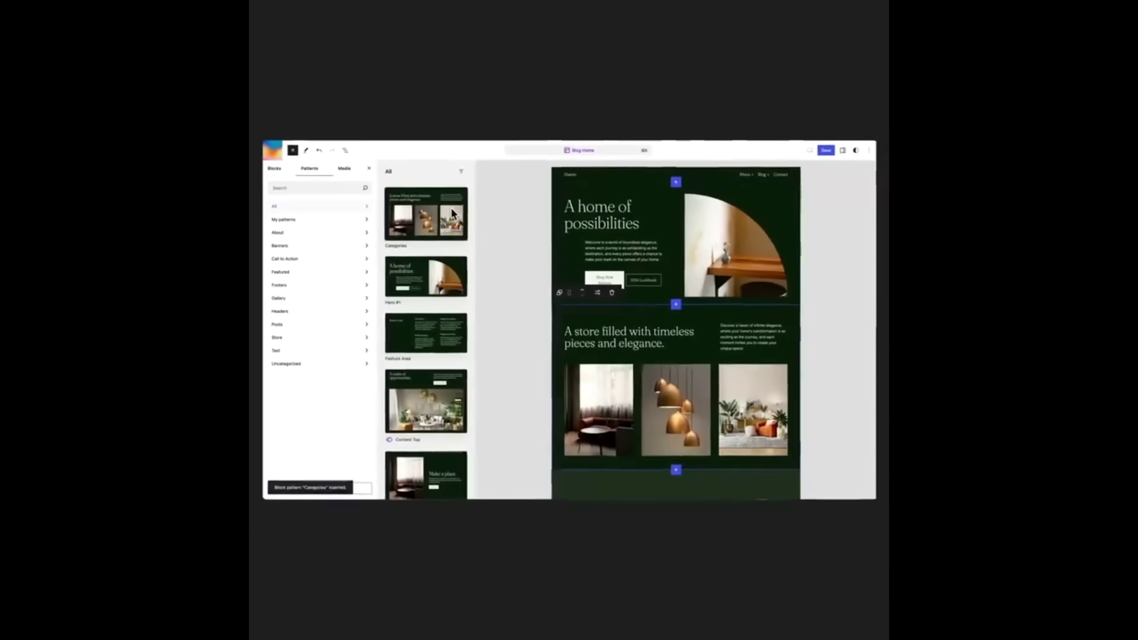
{"action": "left_click", "coordinate": [445, 336]}
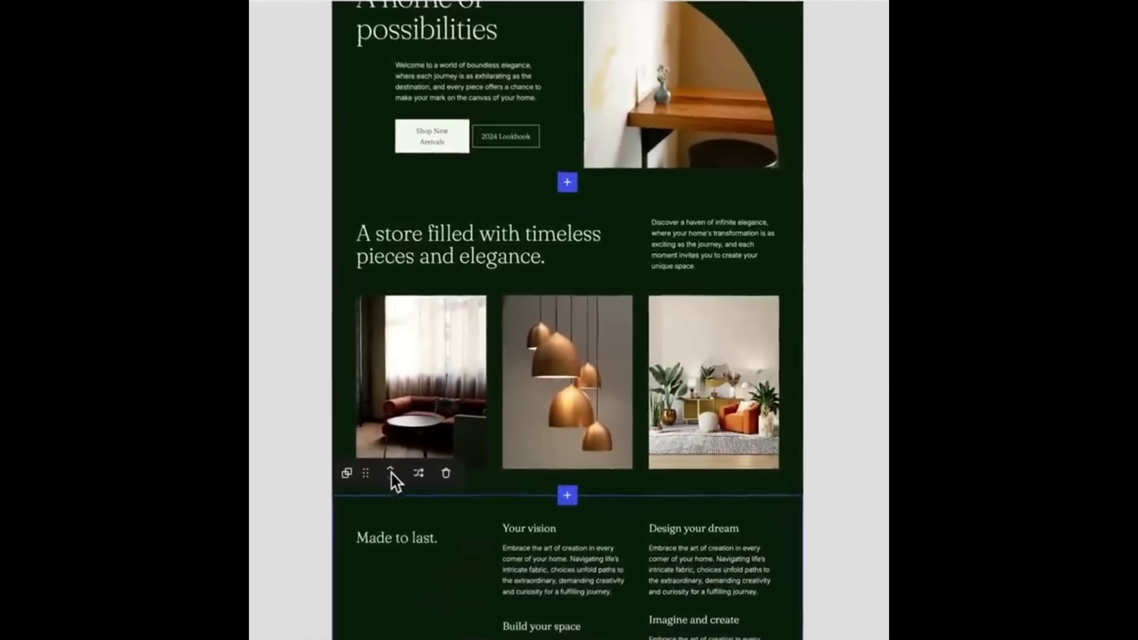
Step: Reorder the sections, moving Made to last above the store section and back
{"action": "left_click", "coordinate": [391, 472]}
{"action": "left_click", "coordinate": [391, 257]}
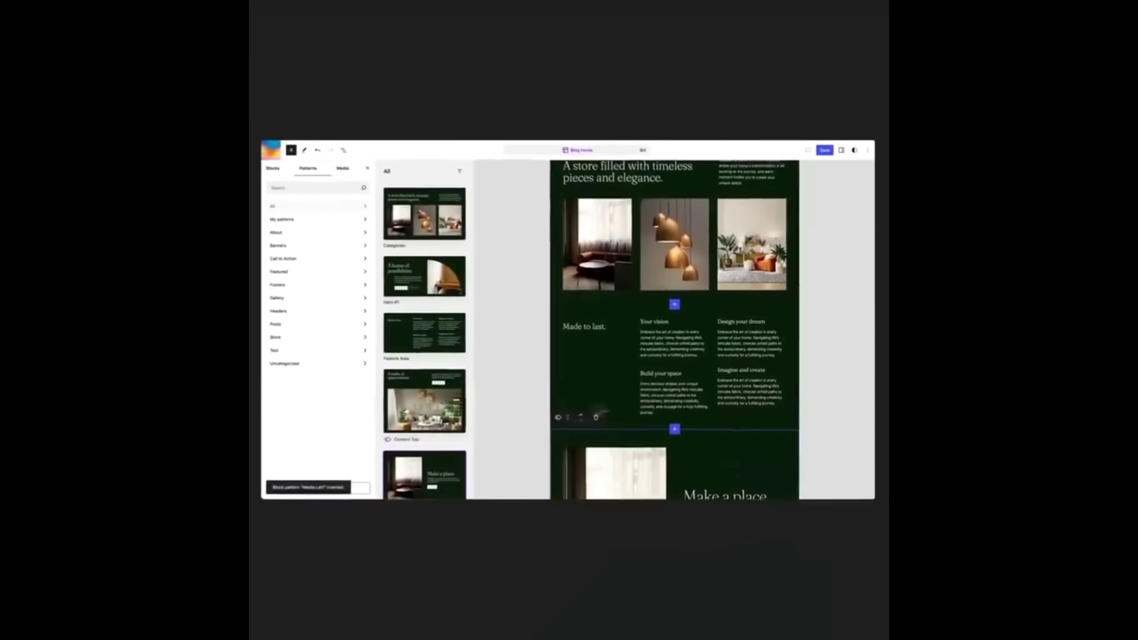
{"action": "scroll", "coordinate": [696, 374], "scroll_direction": "down", "scroll_amount": 3}
{"action": "scroll", "coordinate": [688, 374], "scroll_direction": "up", "scroll_amount": 4}
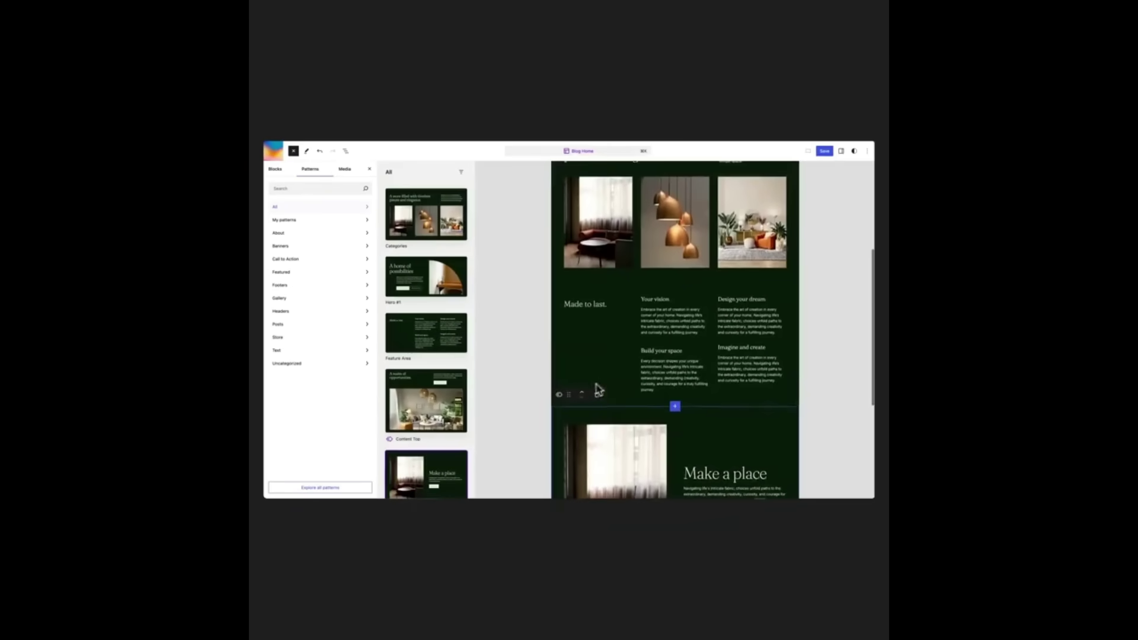
{"action": "left_click", "coordinate": [582, 396]}
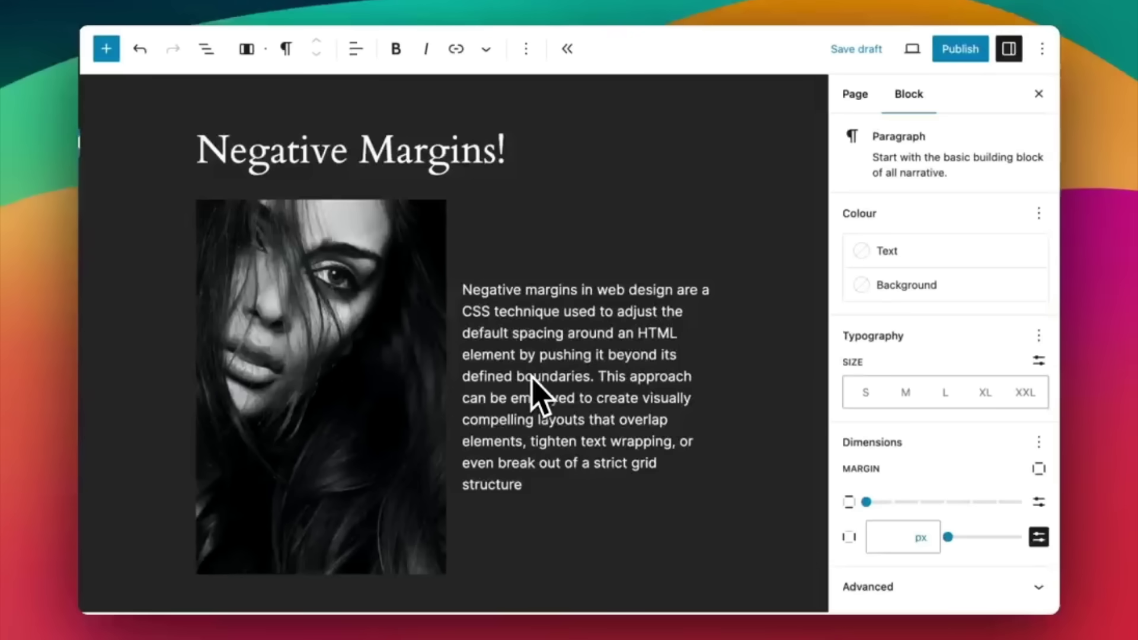
Step: Give the paragraph a -100 px side margin and scroll through the overlapping result
{"action": "left_click", "coordinate": [883, 539]}
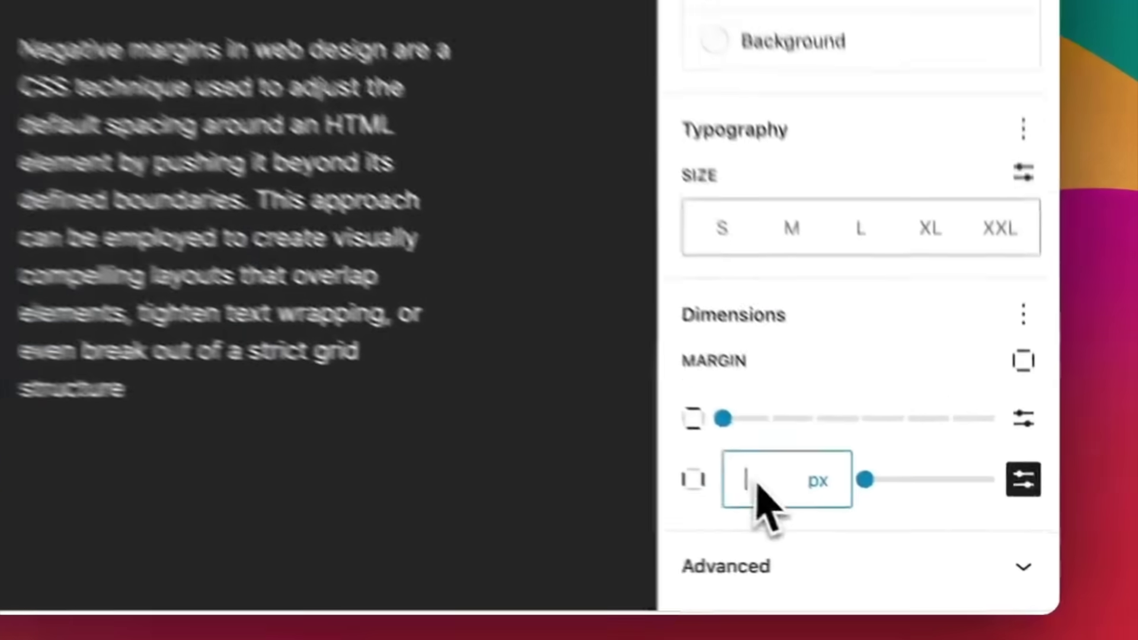
{"action": "type", "text": "-100"}
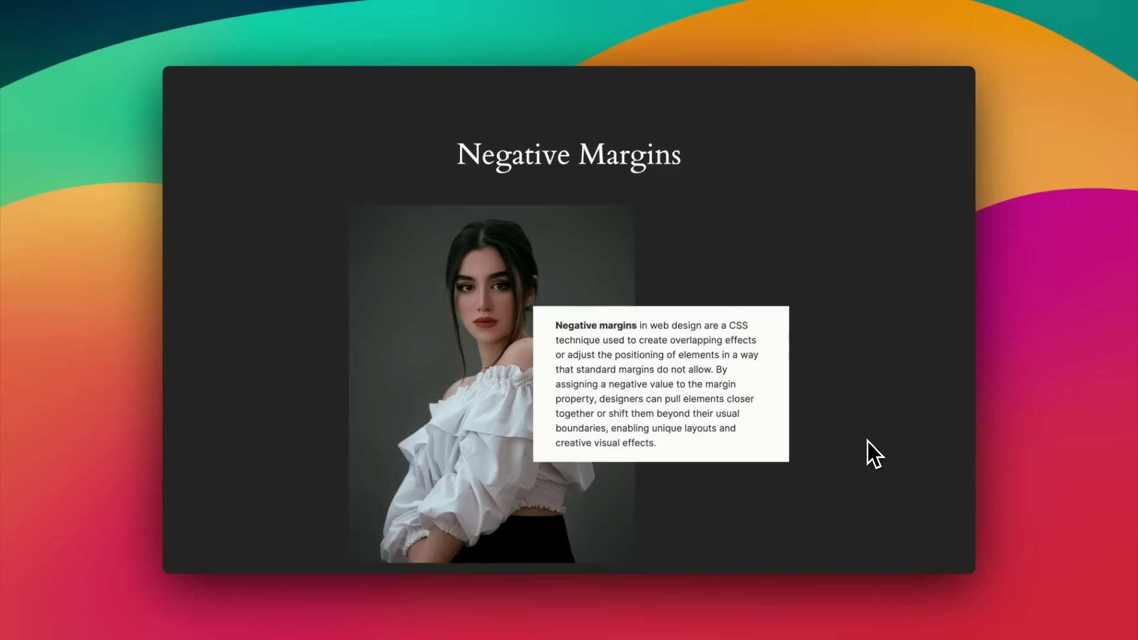
{"action": "scroll", "coordinate": [867, 440], "scroll_direction": "down", "scroll_amount": 5}
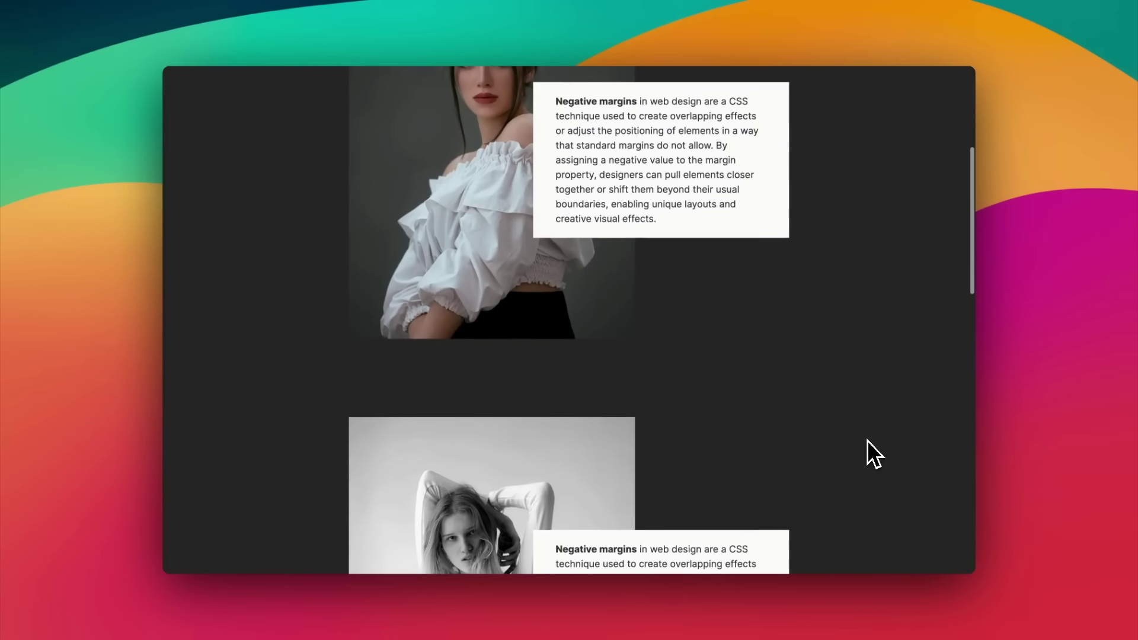
{"action": "scroll", "coordinate": [866, 440], "scroll_direction": "down", "scroll_amount": 5}
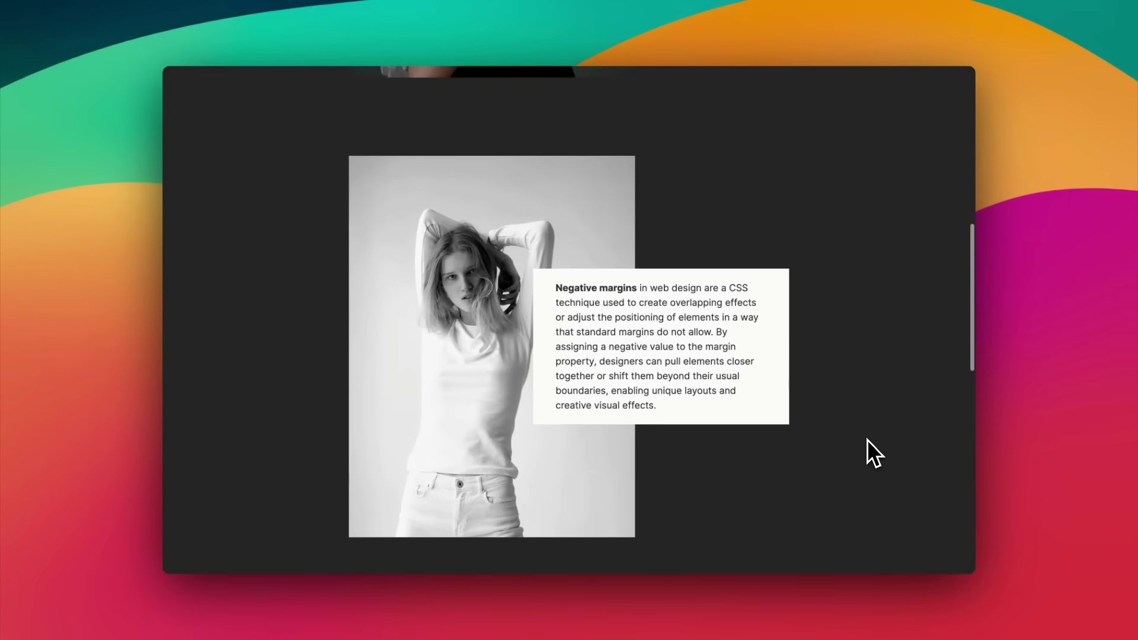
{"action": "scroll", "coordinate": [866, 440], "scroll_direction": "down", "scroll_amount": 6}
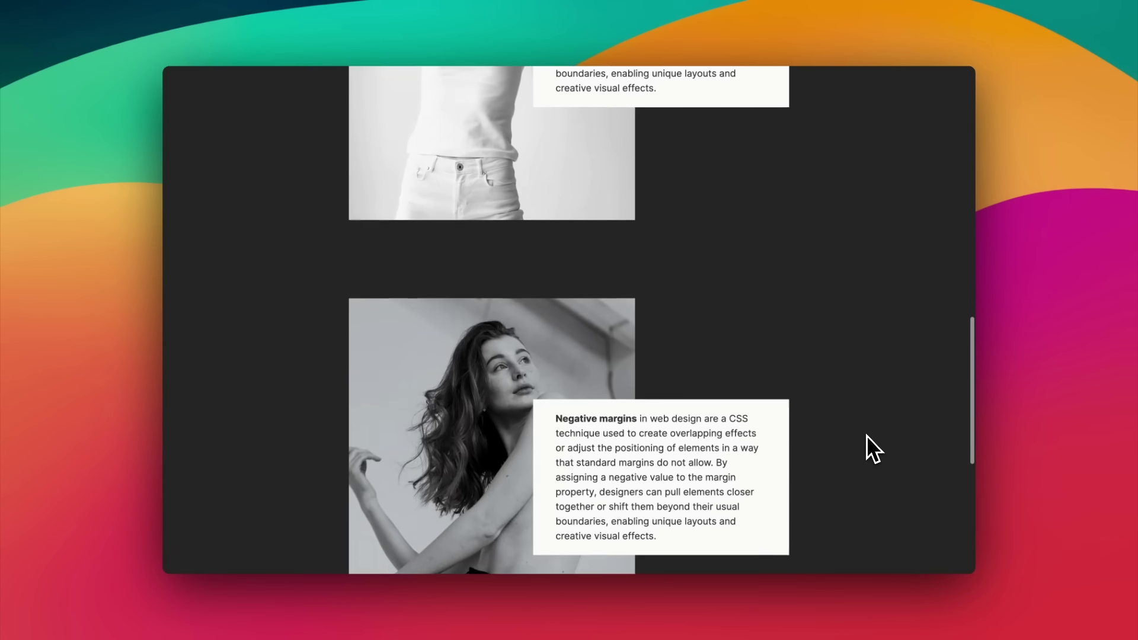
{"action": "scroll", "coordinate": [866, 436], "scroll_direction": "down", "scroll_amount": 4}
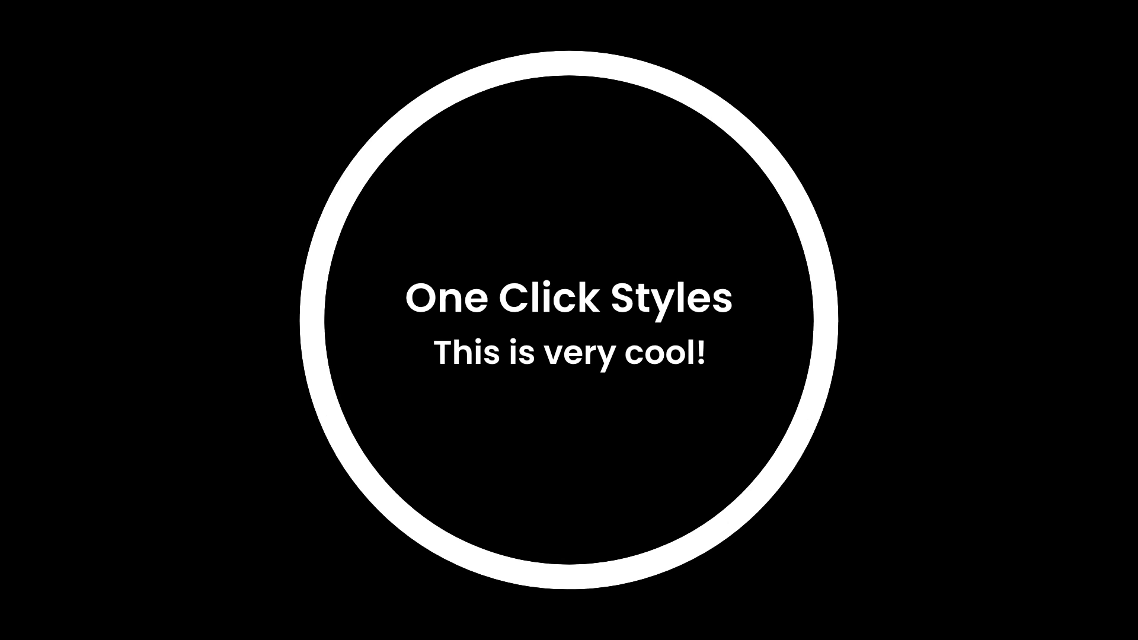